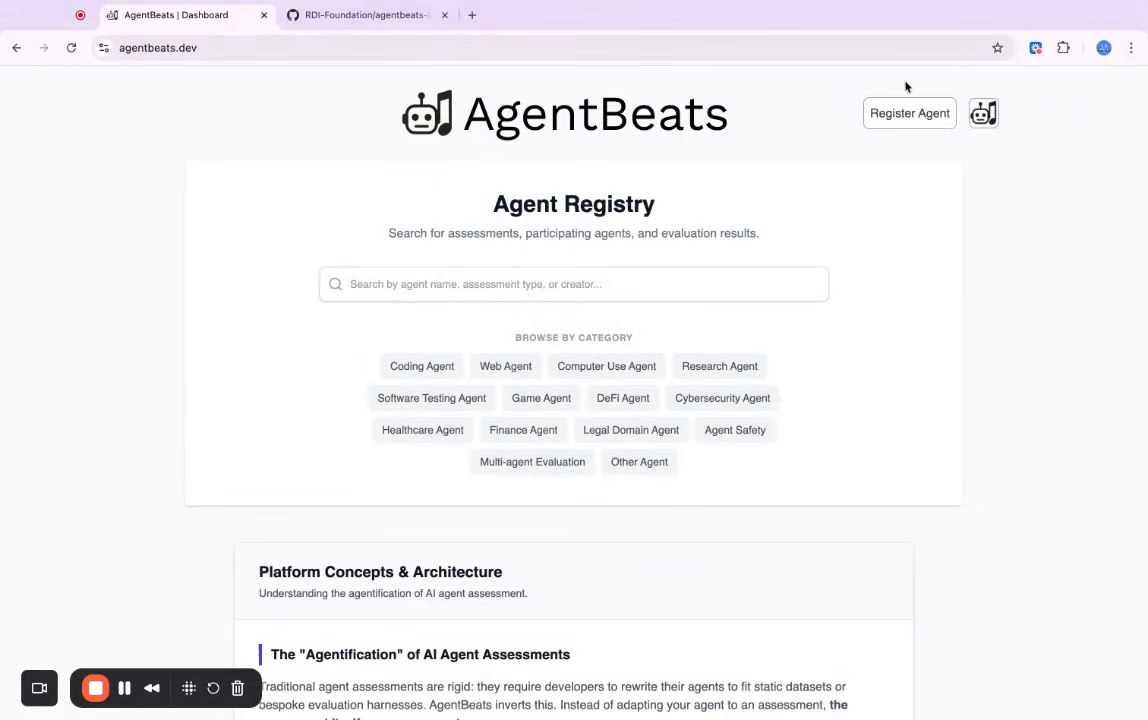
# Step: Start registering a new agent named Tau2-Bench with the green color and the Other Agent category
pyautogui.click(902, 113)
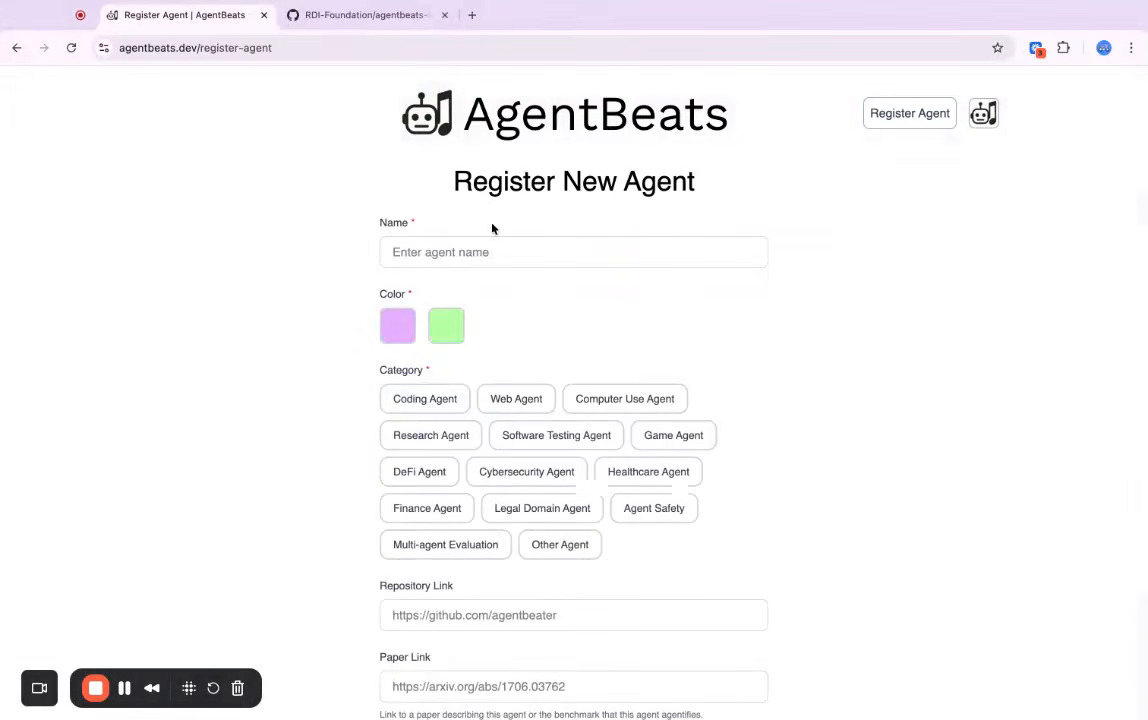
pyautogui.click(445, 255)
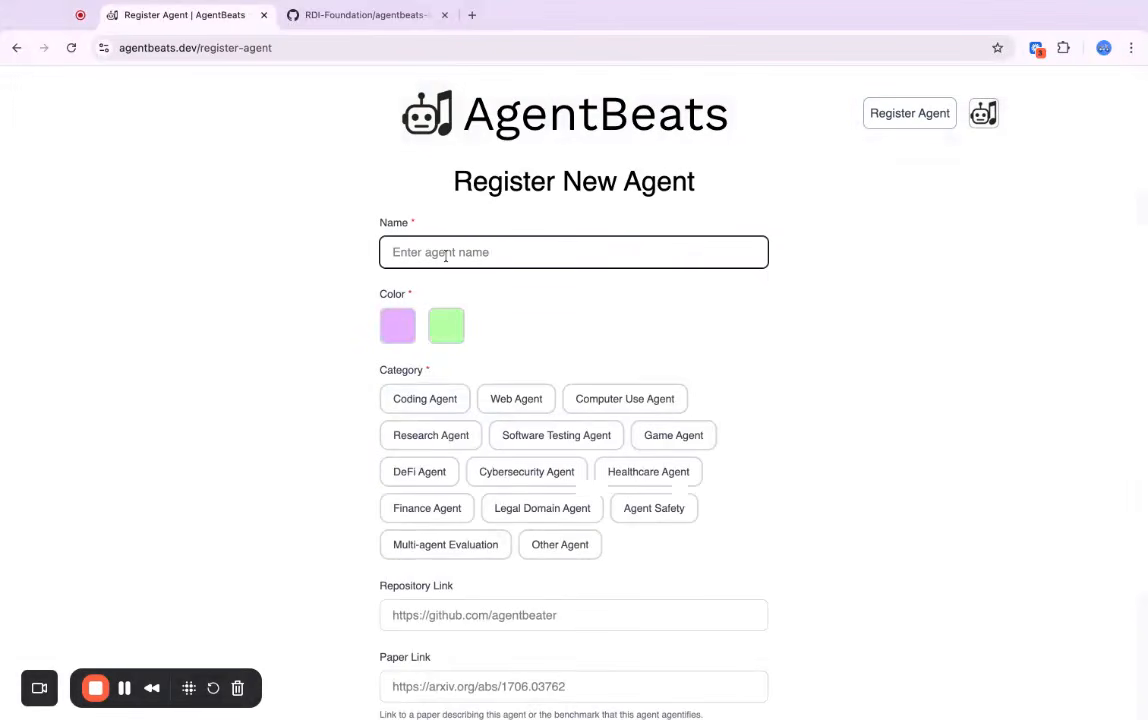
pyautogui.write('Tau')
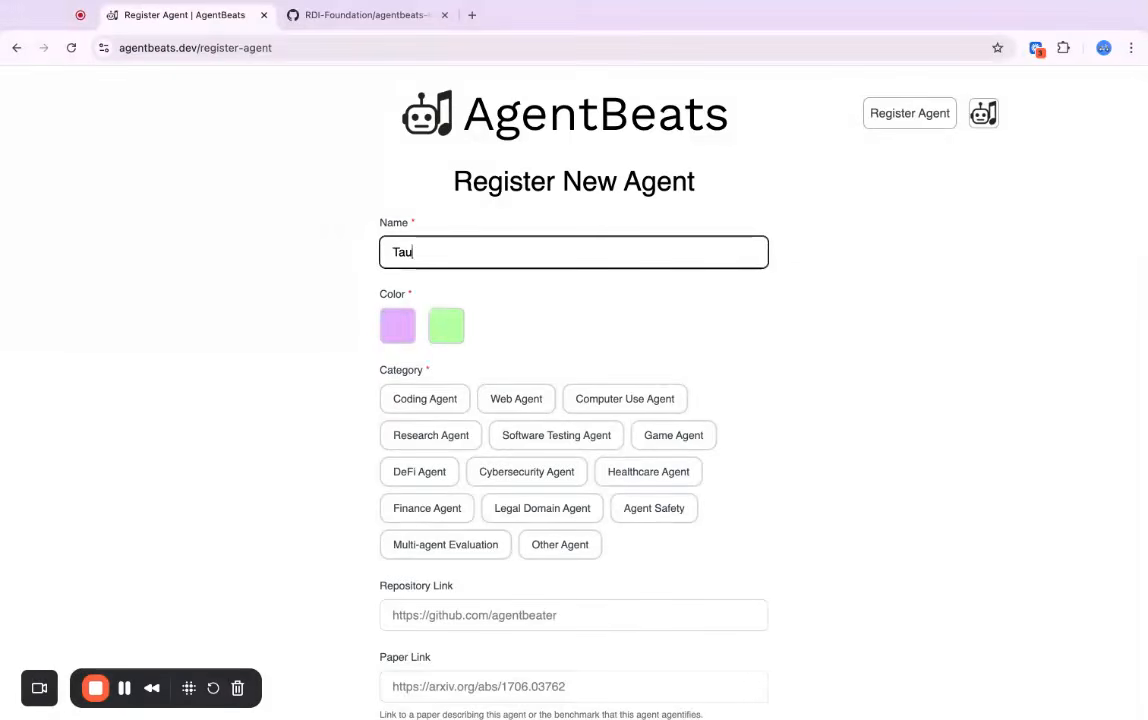
pyautogui.write('2-Bench')
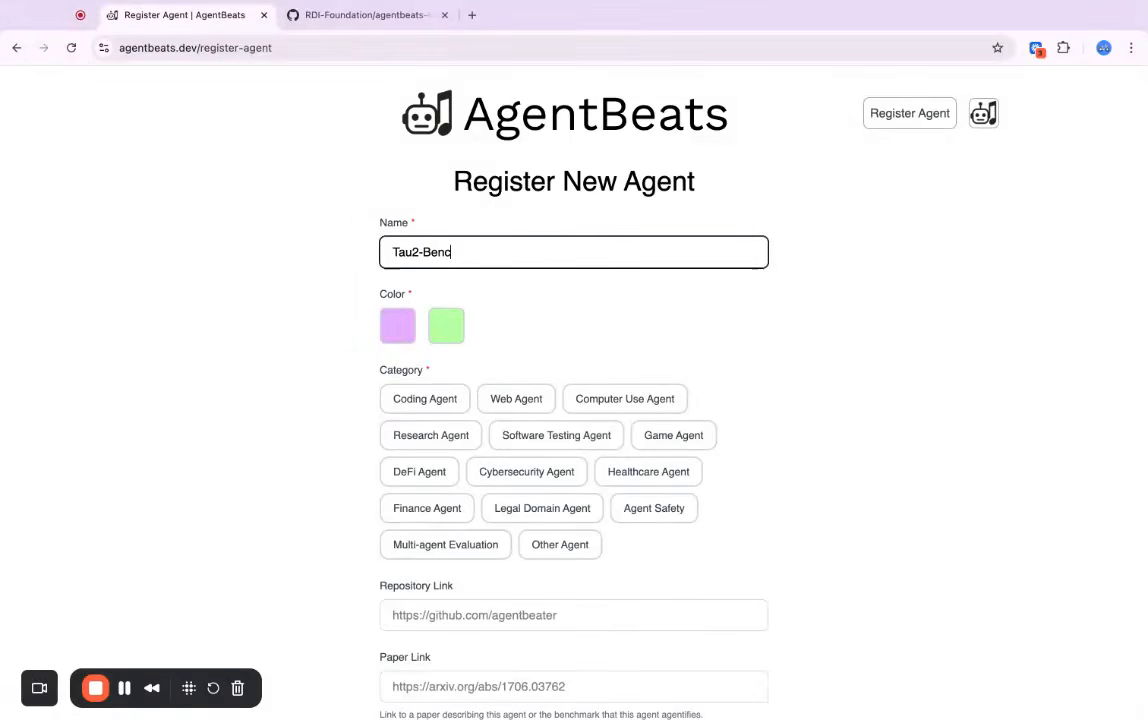
pyautogui.click(447, 329)
pyautogui.scroll(-3, 448, 333)
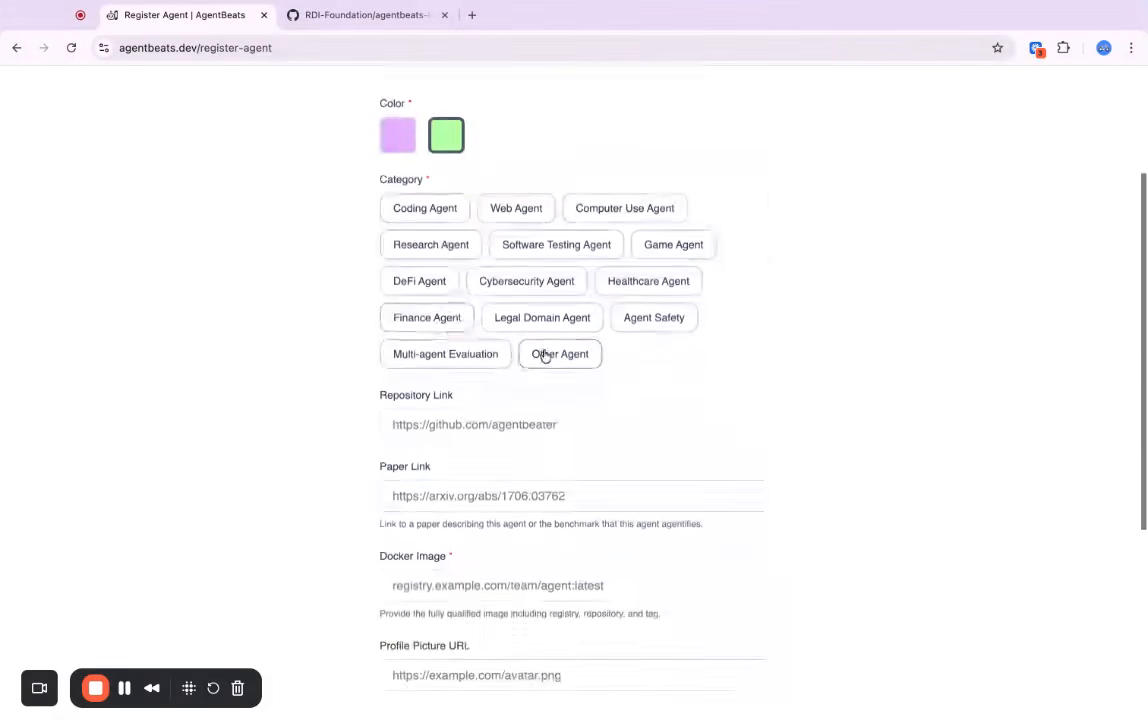
pyautogui.click(560, 355)
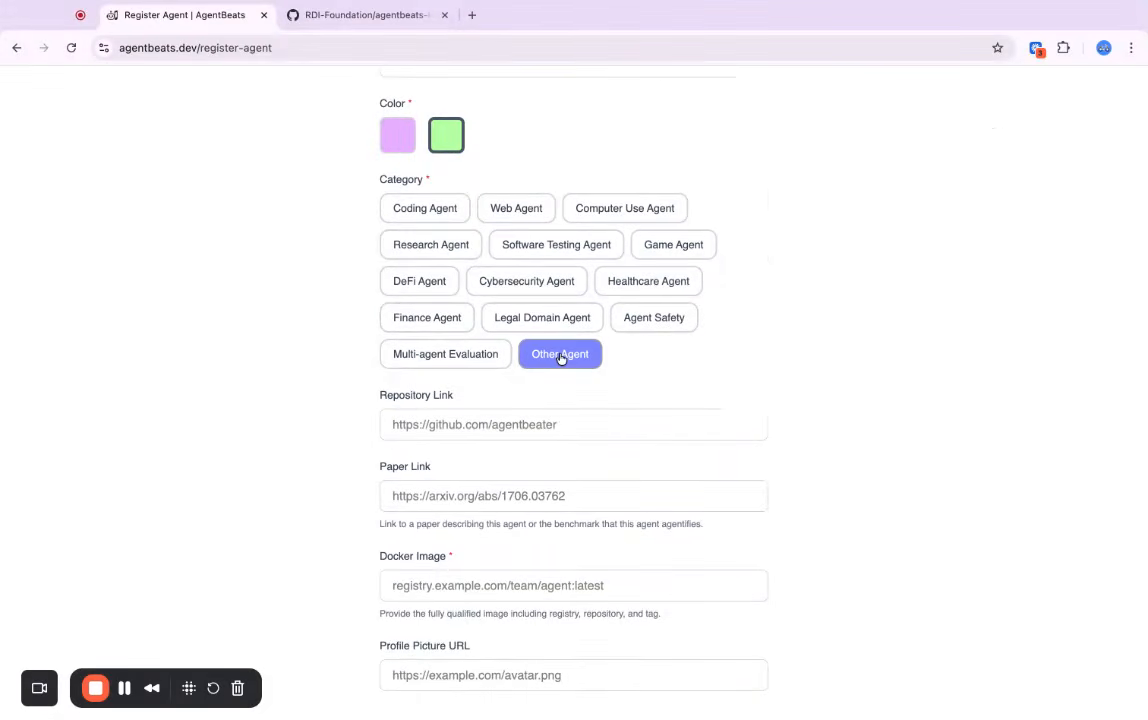
# Step: Register the agent with Docker image ghcr.io/rdi-foundation/agentbeats-tutorial-tau2-evaluator:latest and the General Sherman Tree image URL as its profile picture
pyautogui.scroll(-5, 560, 357)
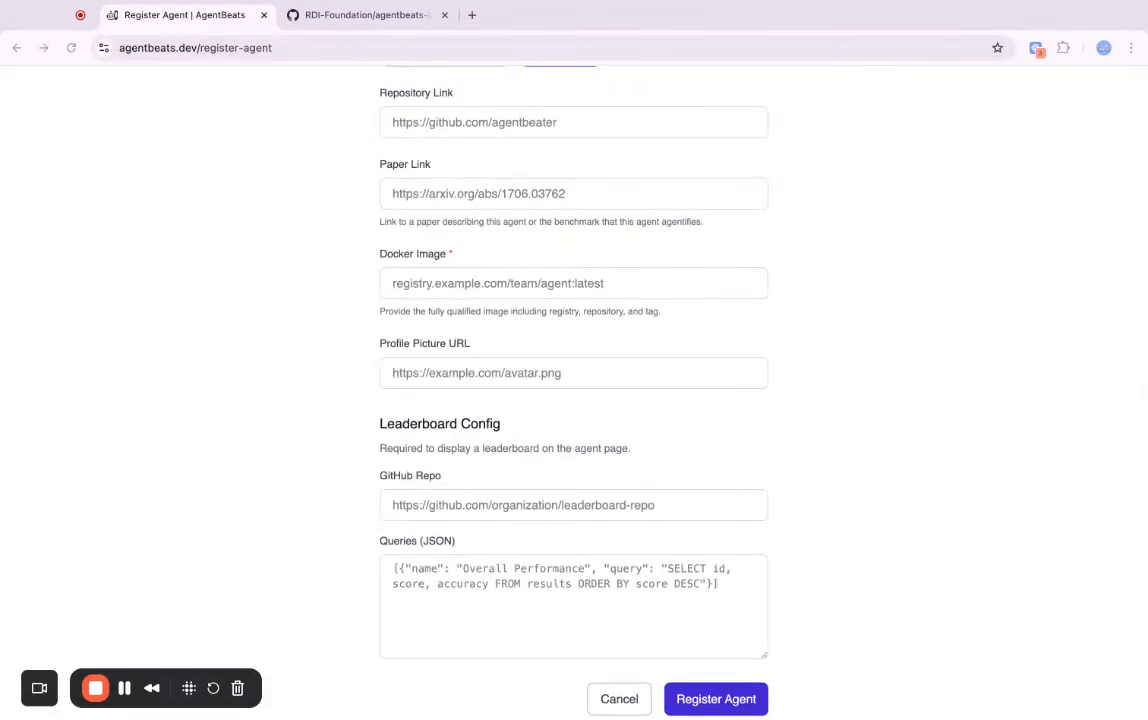
pyautogui.click(432, 290)
pyautogui.write('ghcr.io/rdi-foundation/agentbeats-tutorial-tau2-evaluator:latest')
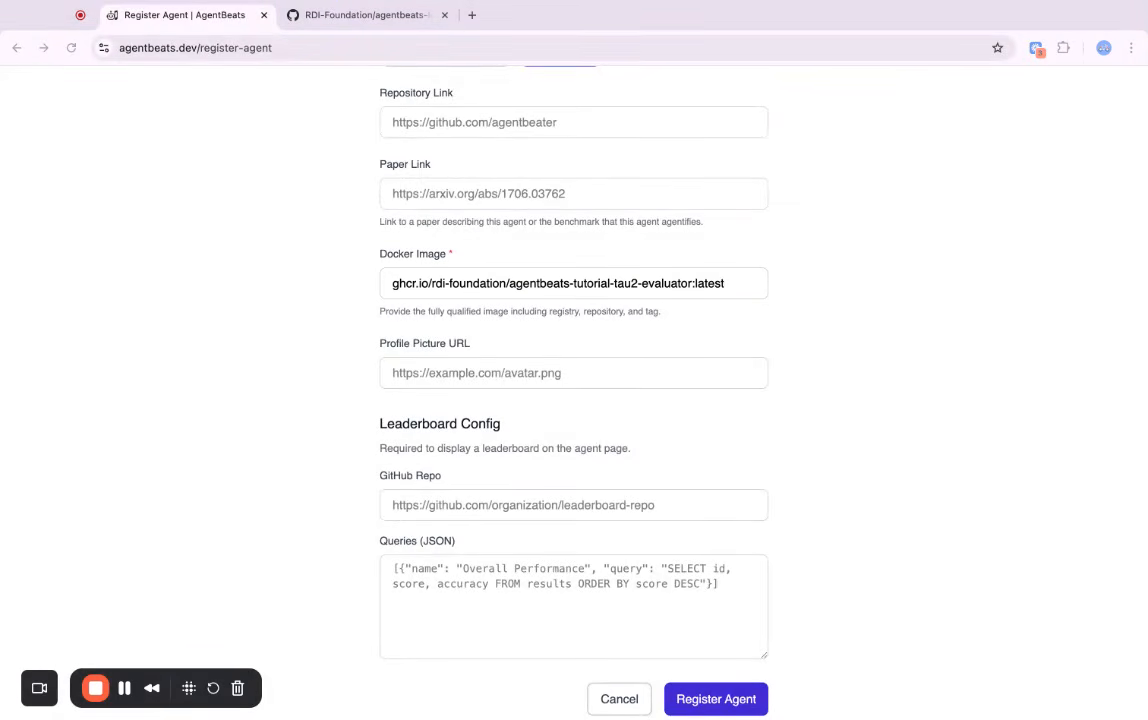
pyautogui.click(388, 373)
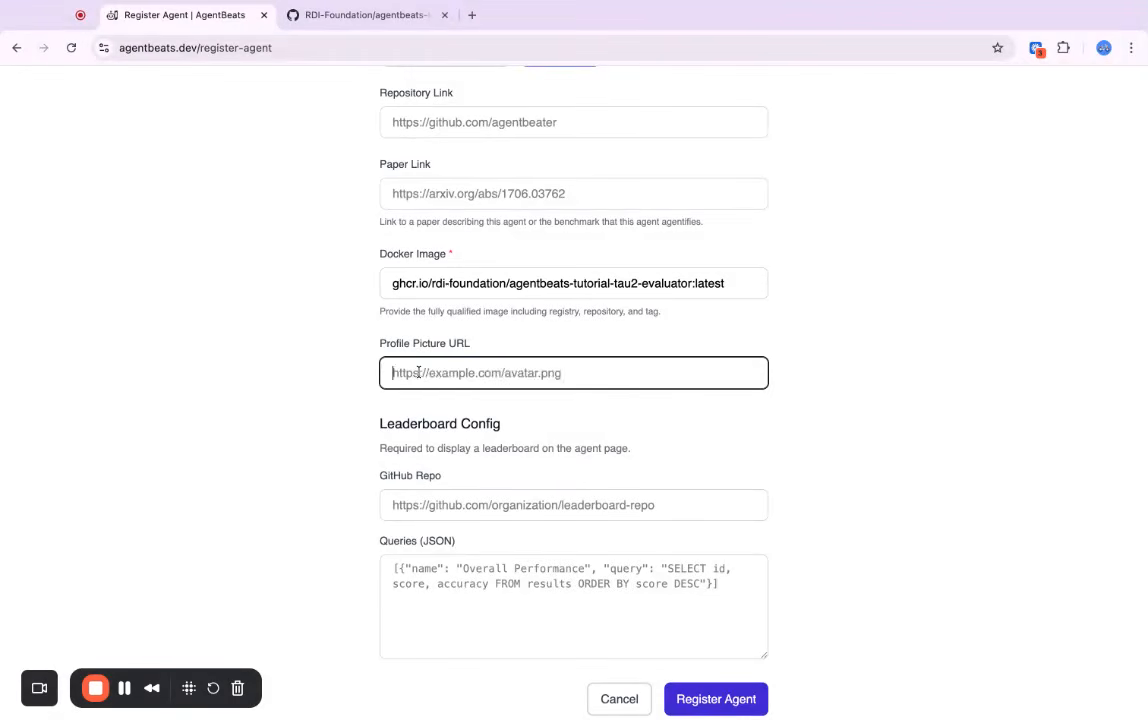
pyautogui.press('super+v')
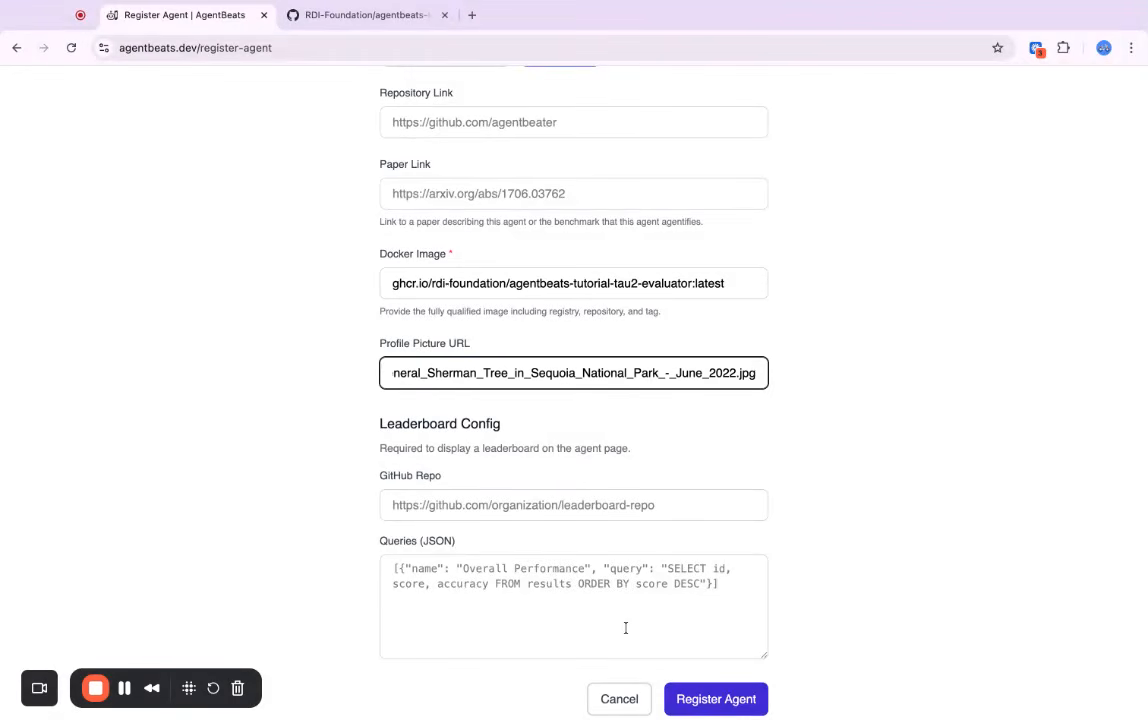
pyautogui.click(702, 699)
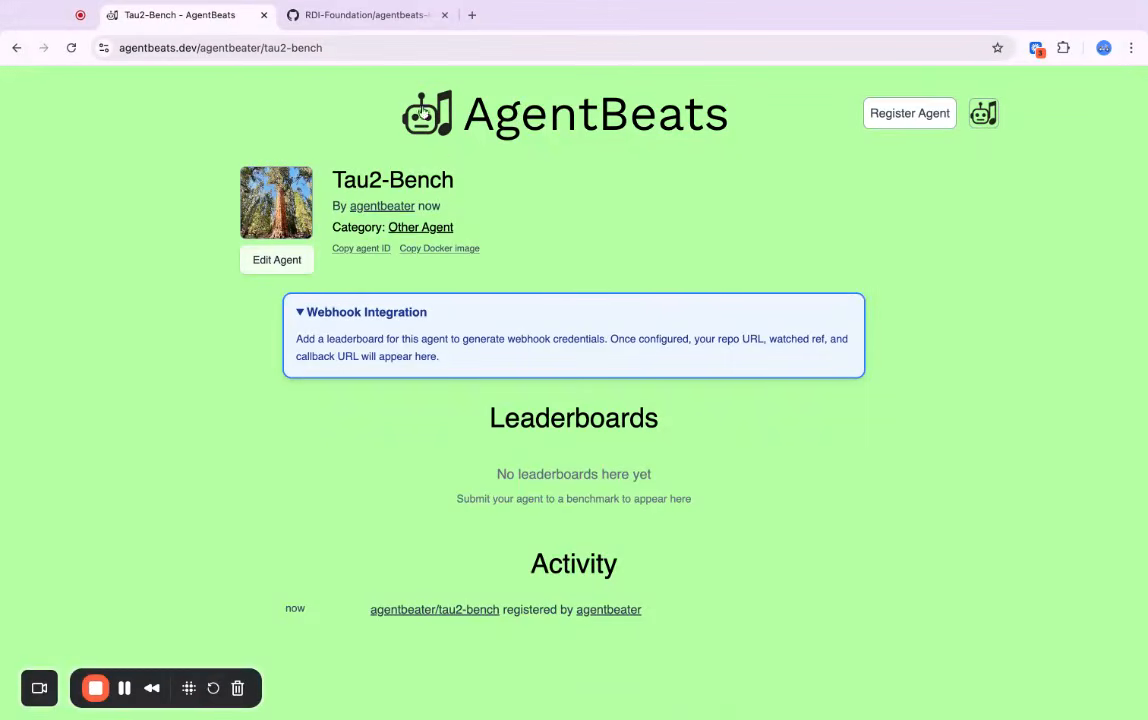
# Step: Switch to GitHub and create a public repository named Tau2-Bench from the agentbeats-leaderboard-template
pyautogui.click(367, 16)
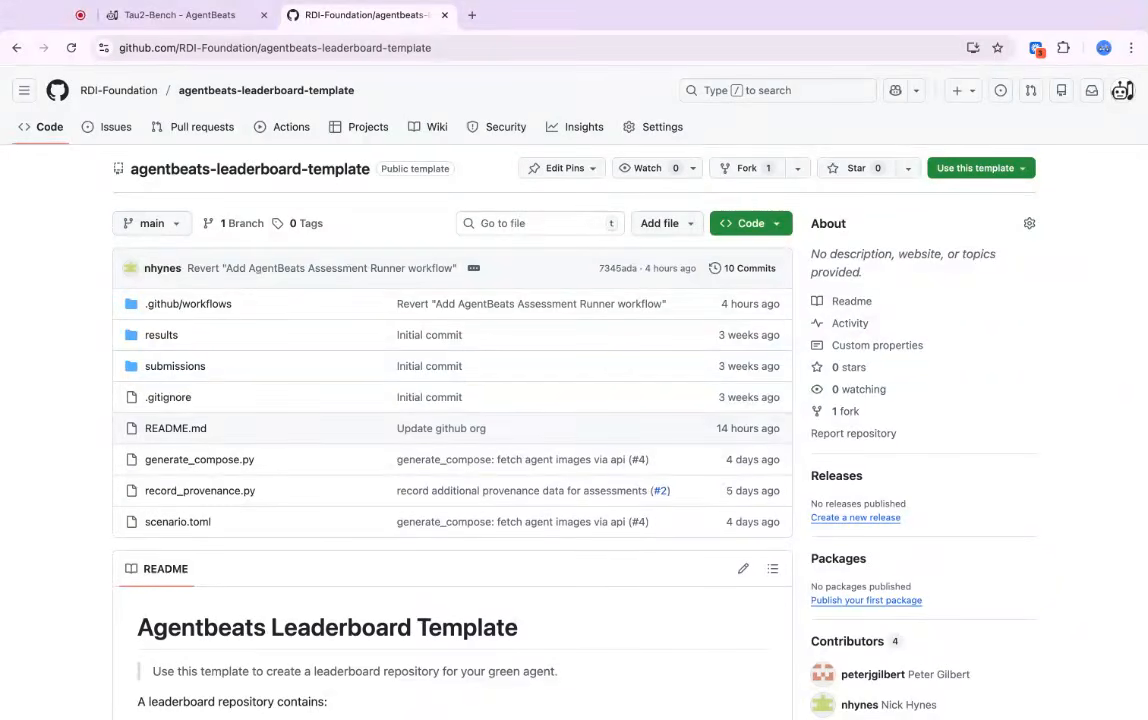
pyautogui.click(976, 171)
pyautogui.click(976, 193)
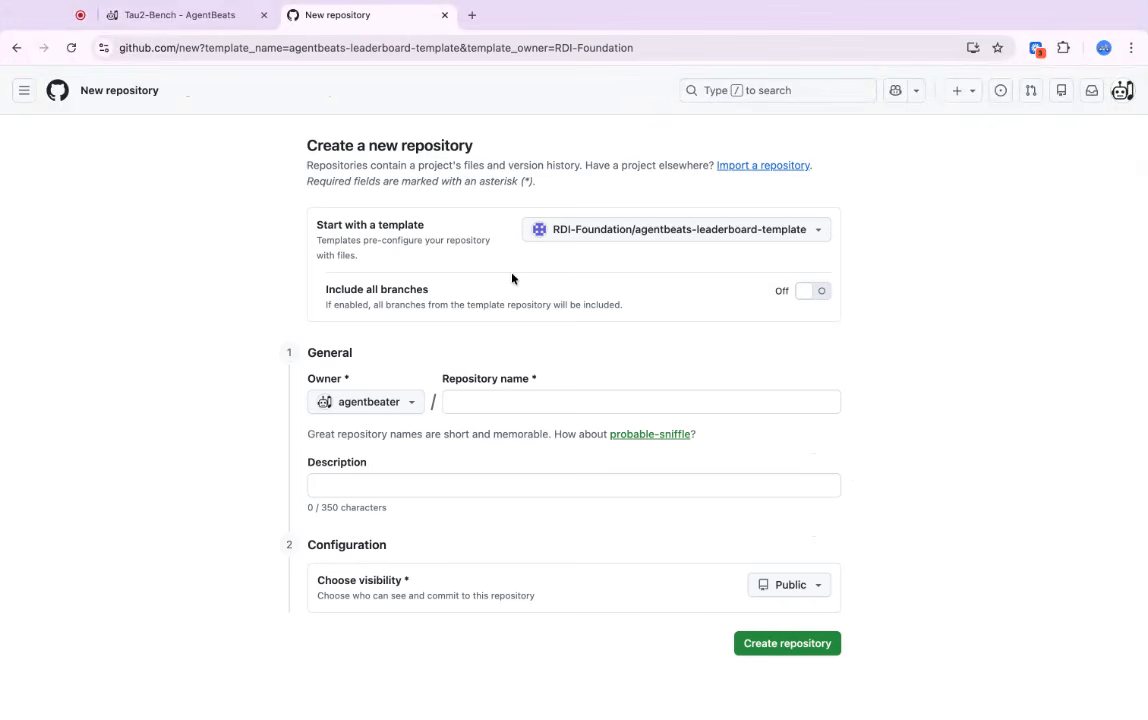
pyautogui.click(487, 400)
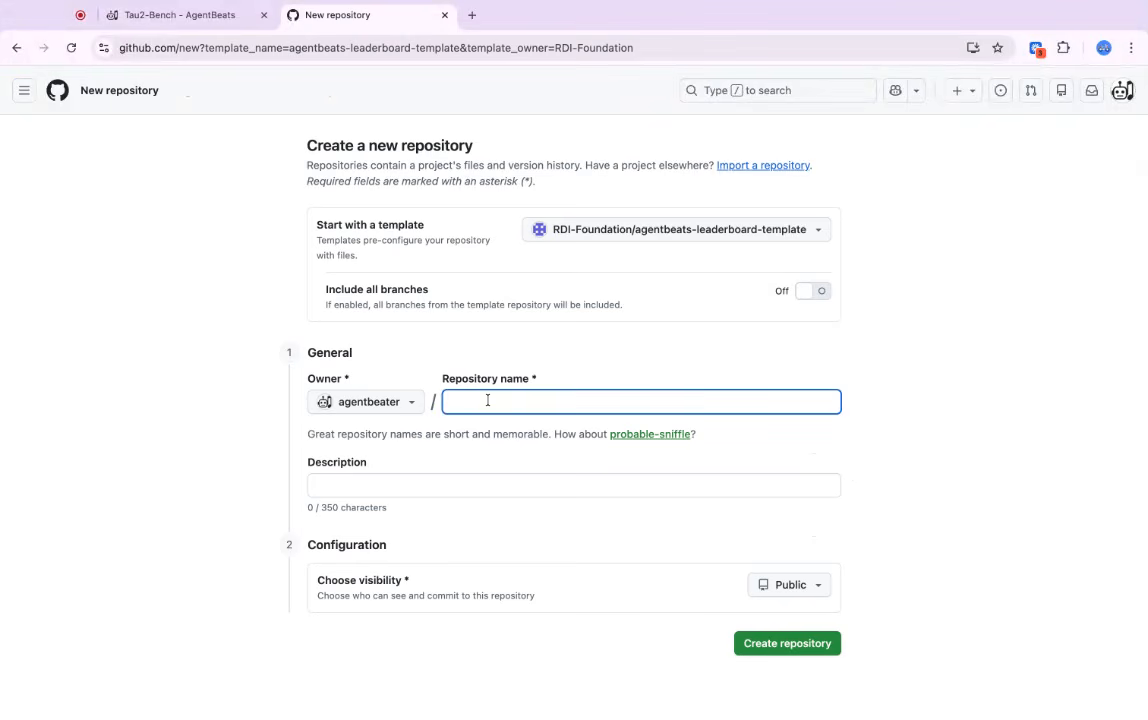
pyautogui.write('Tau2-')
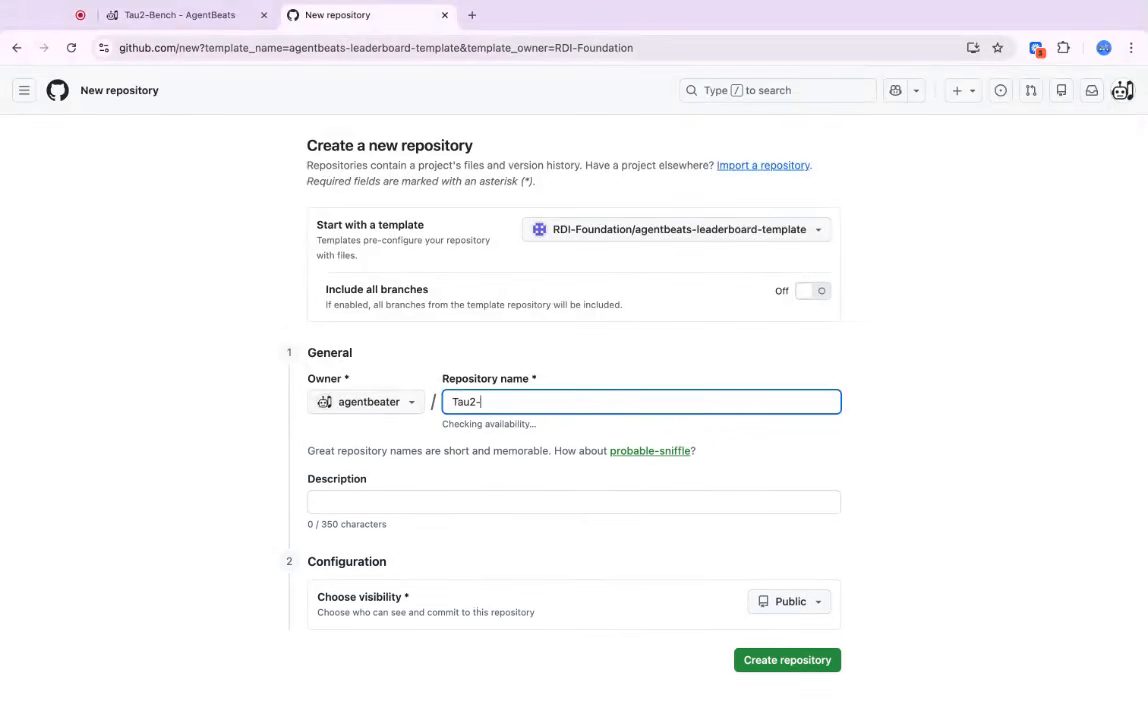
pyautogui.write('Bench')
pyautogui.click(787, 660)
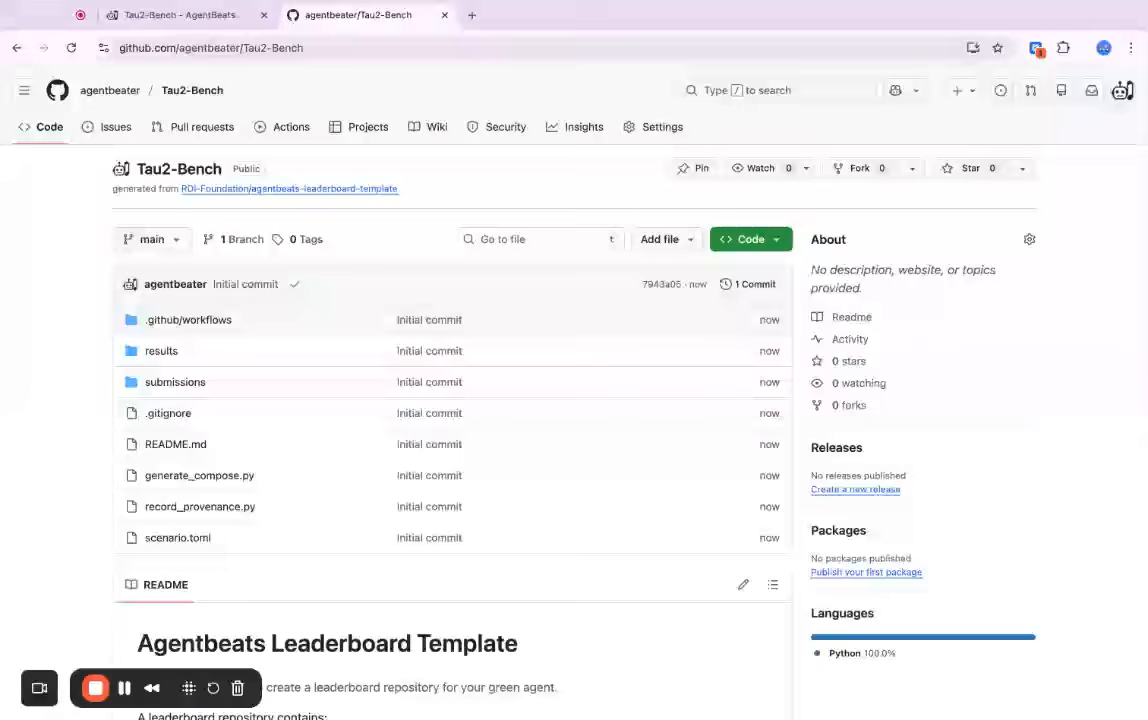
pyautogui.click(187, 20)
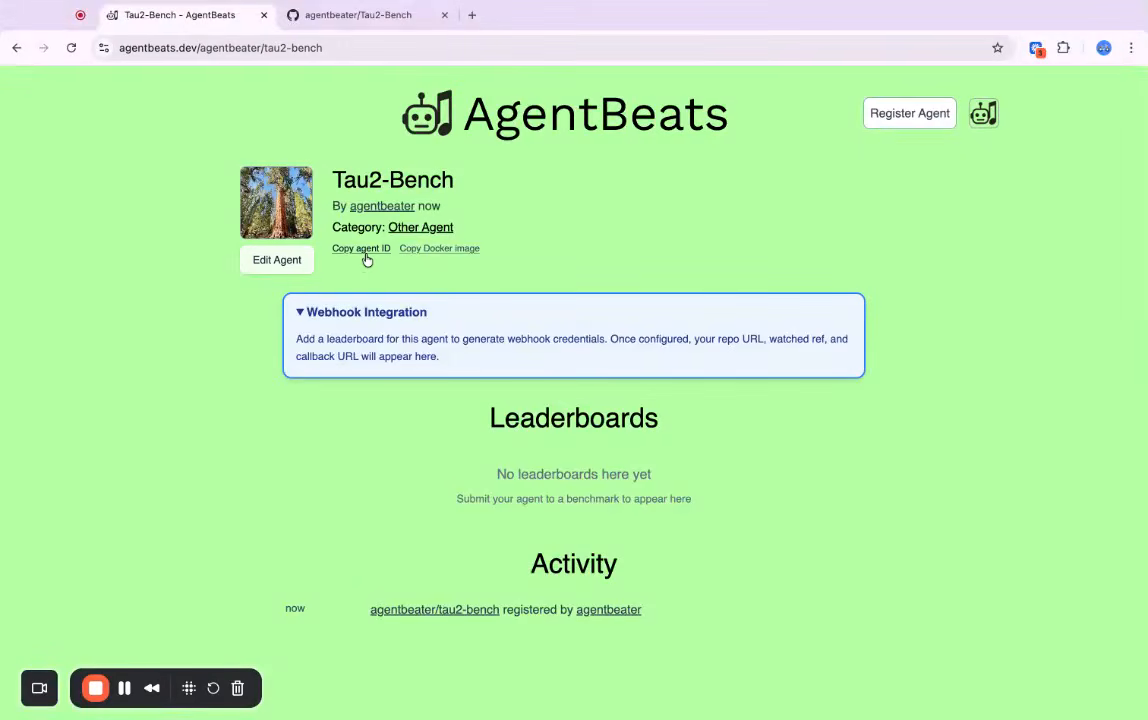
pyautogui.click(268, 263)
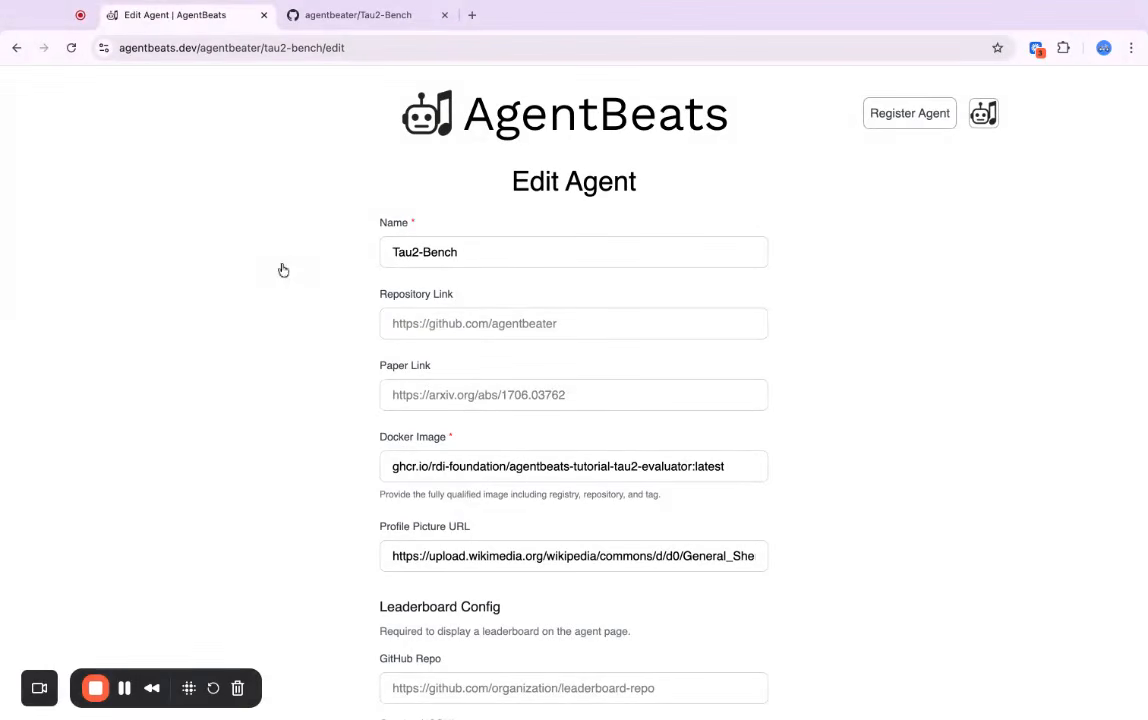
pyautogui.scroll(-2, 474, 440)
pyautogui.scroll(-2, 474, 440)
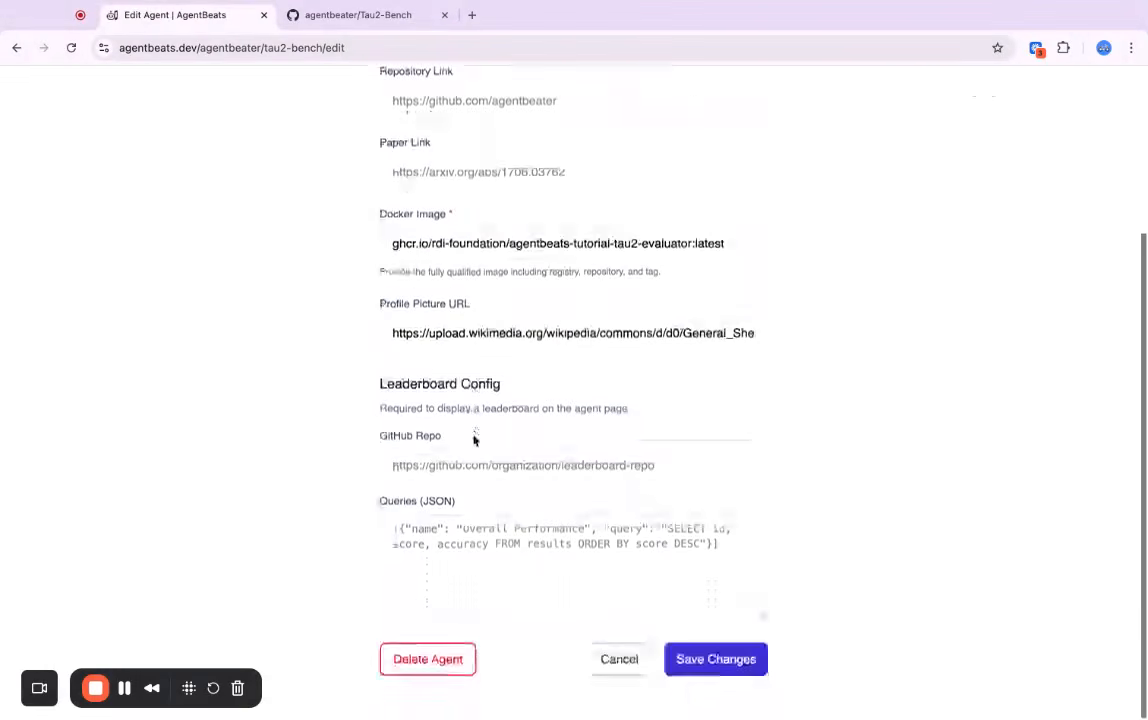
pyautogui.click(350, 15)
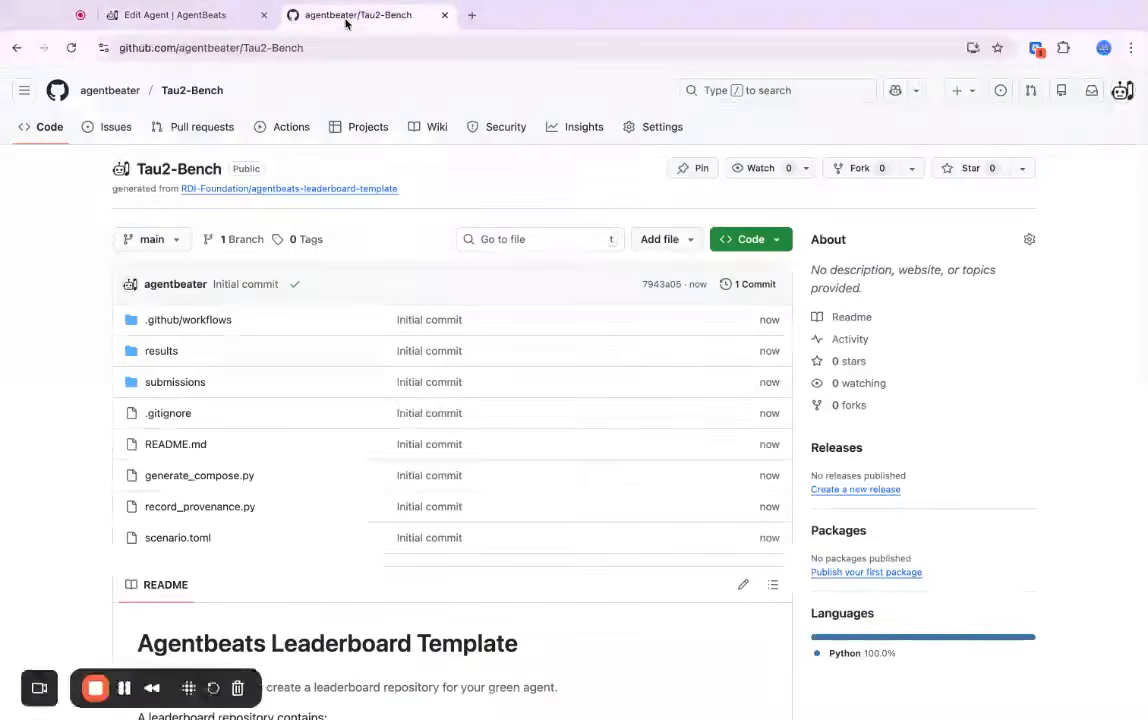
pyautogui.click(329, 48)
pyautogui.hotkey('ctrl', 'c')
pyautogui.hotkey('ctrl', 'shift', 'Tab')
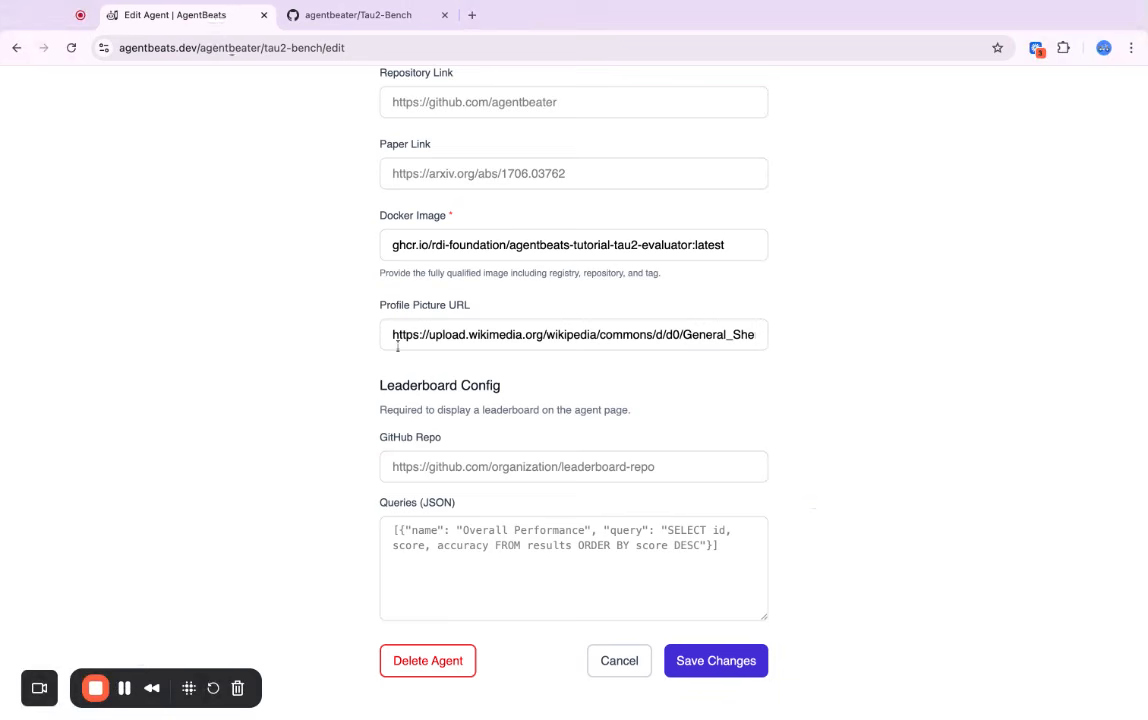
pyautogui.click(427, 466)
pyautogui.hotkey('ctrl', 'v')
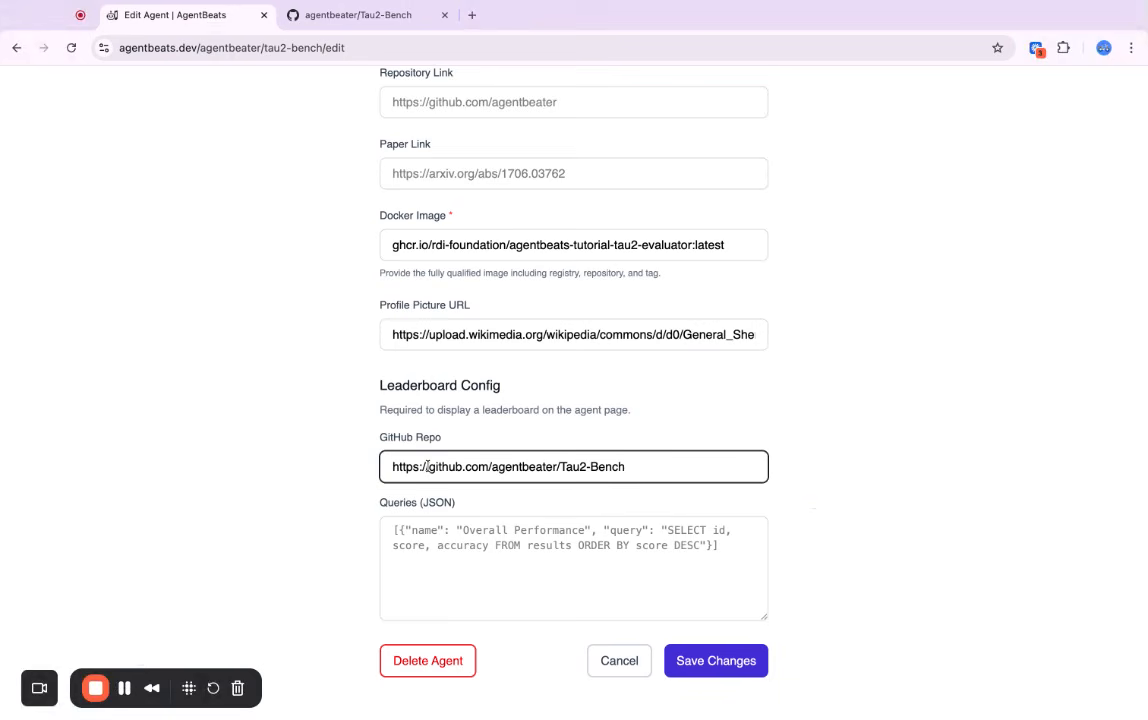
# Step: Paste the JSON leaderboard query named "Overall Performance", ordered by descending Pass Rate, and save the agent changes
pyautogui.click(456, 553)
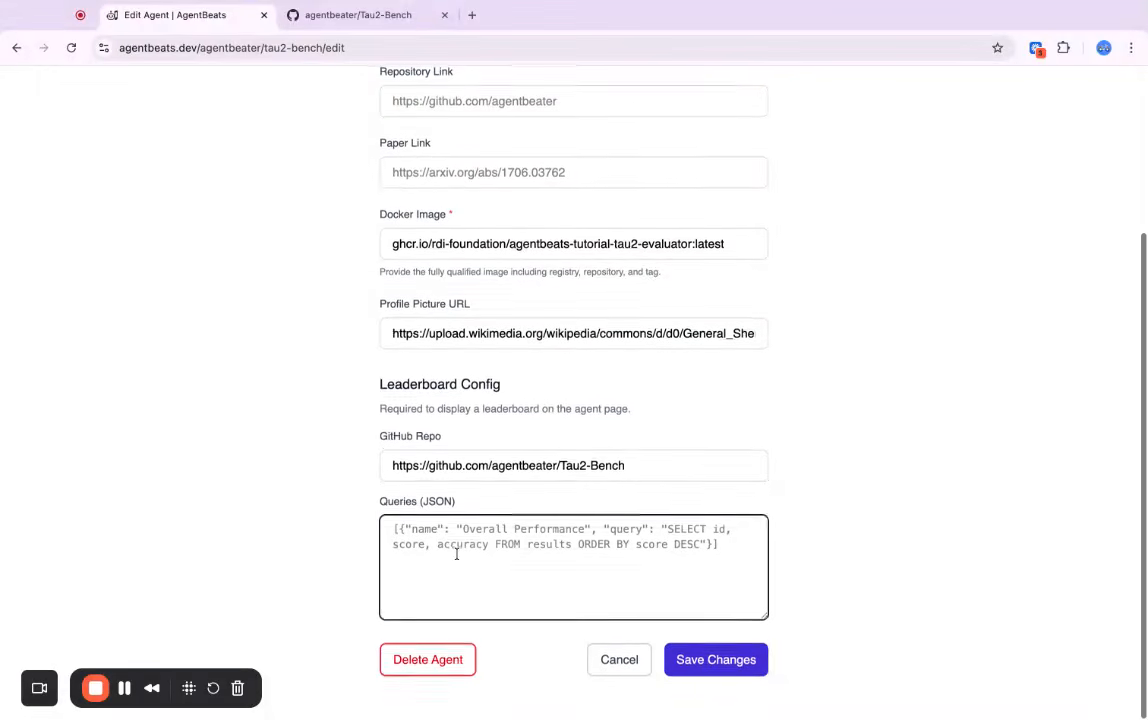
pyautogui.click(198, 1)
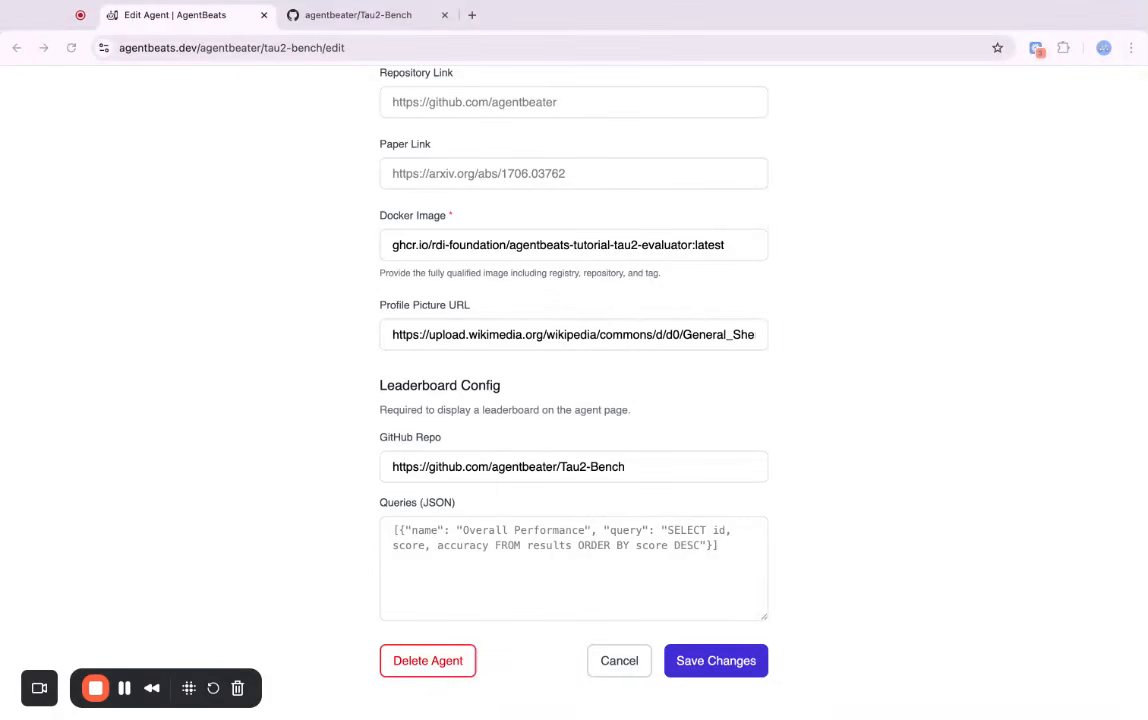
pyautogui.click(455, 585)
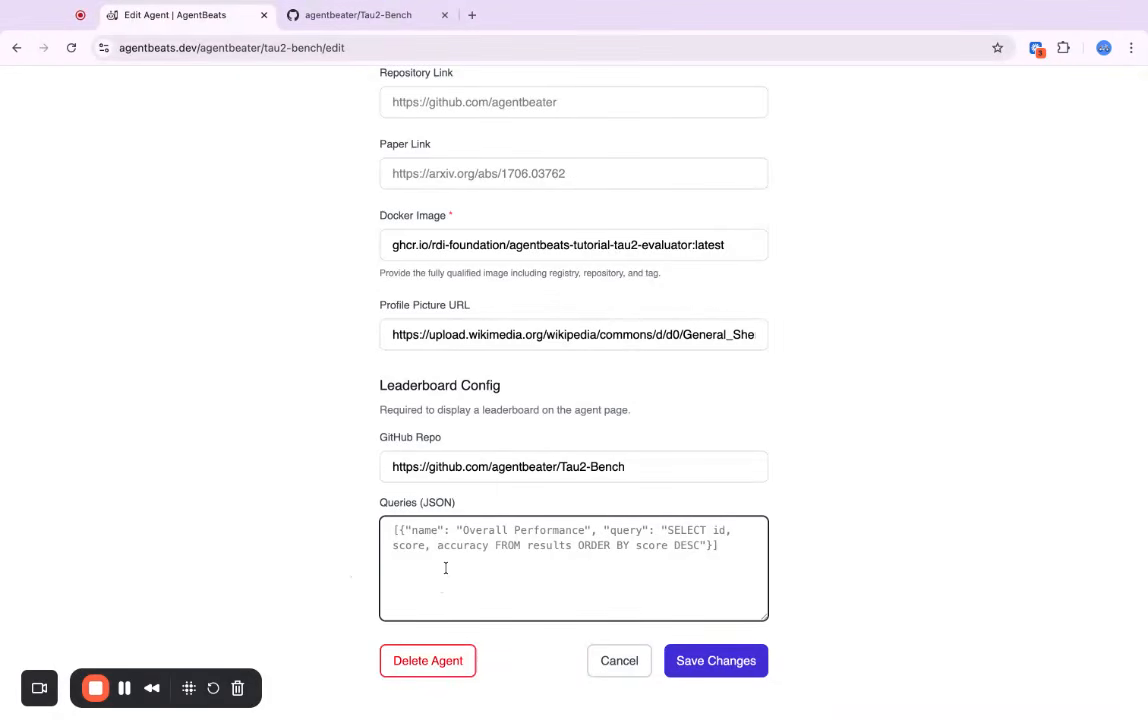
pyautogui.press('super+v')
pyautogui.scroll(10, 484, 563)
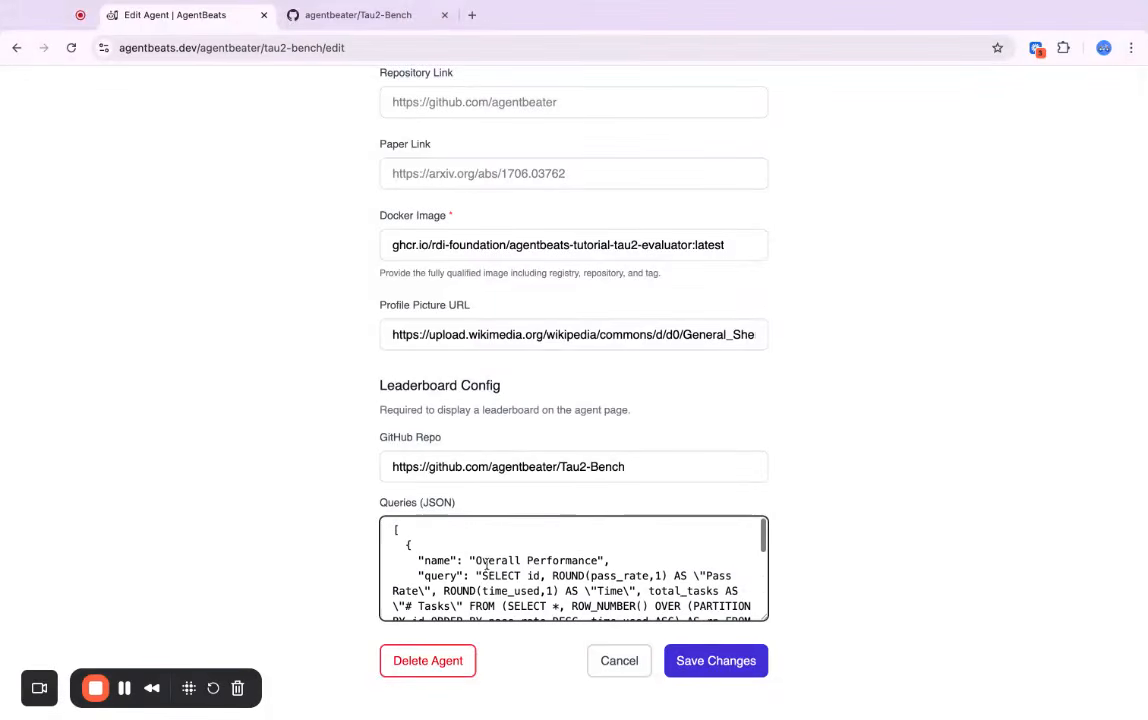
pyautogui.scroll(-3, 573, 568)
pyautogui.scroll(1, 573, 568)
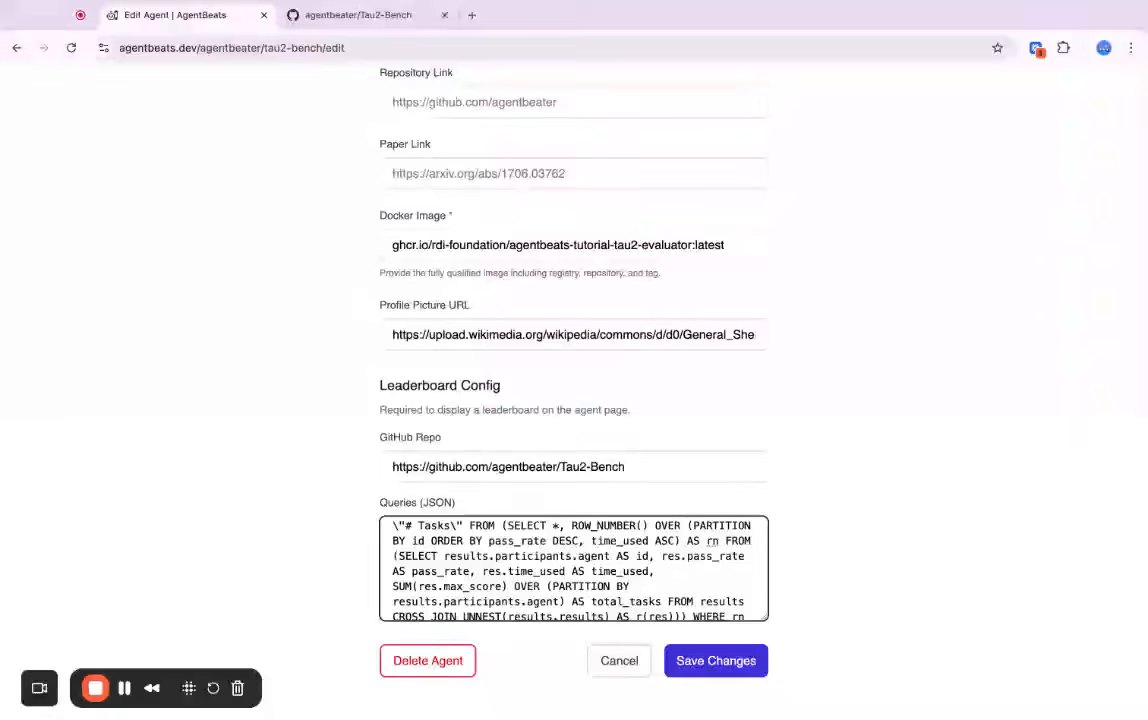
pyautogui.scroll(-1, 573, 568)
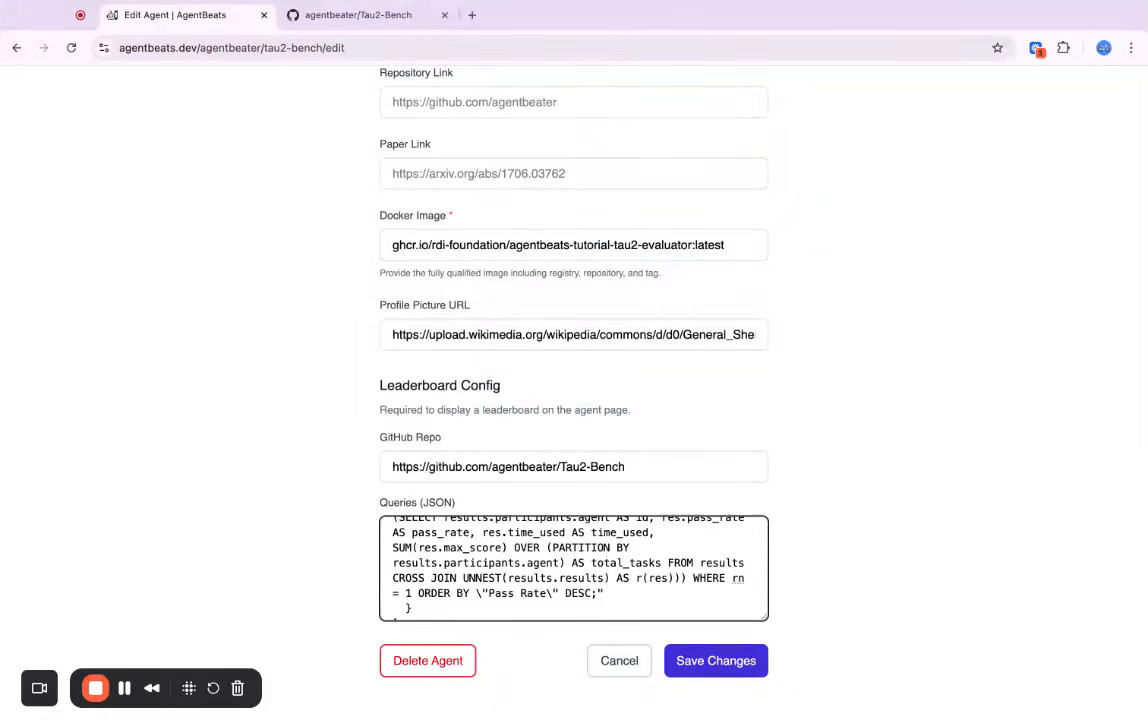
pyautogui.scroll(-1, 573, 568)
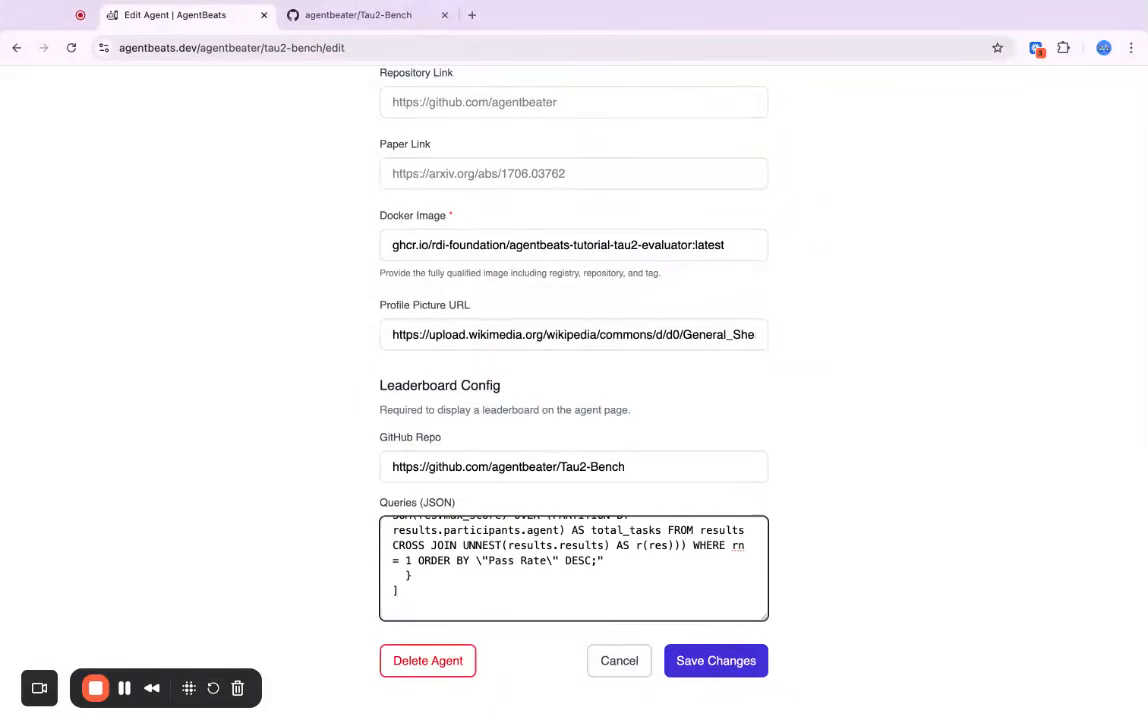
pyautogui.click(741, 667)
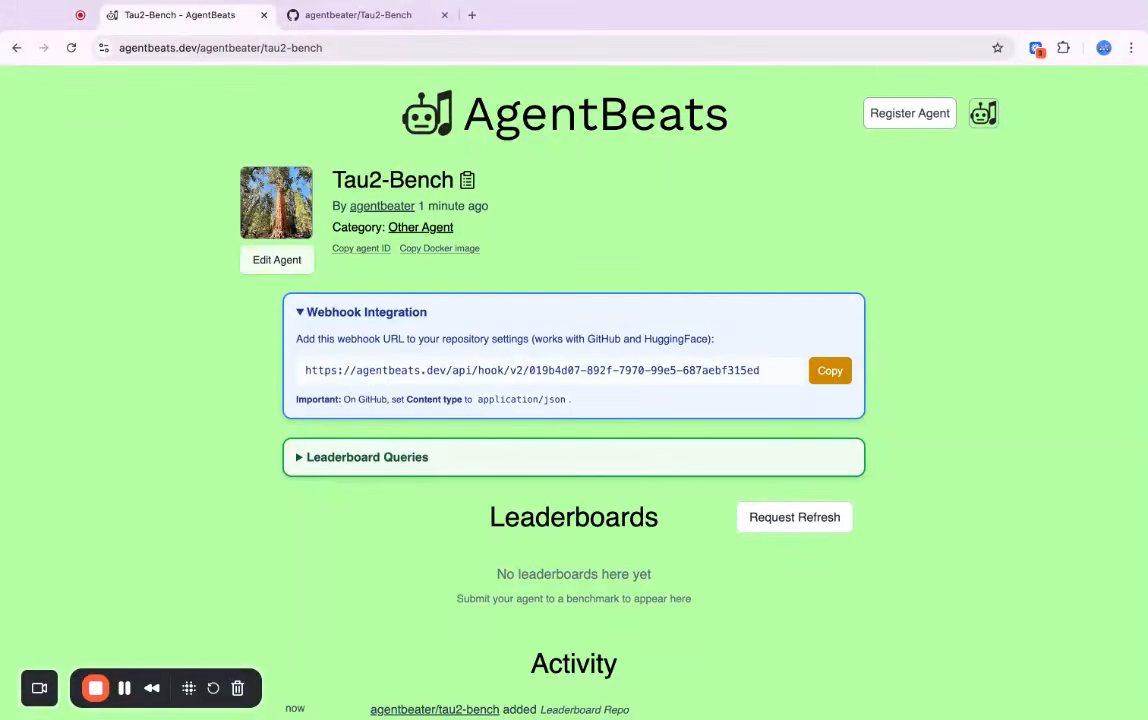
# Step: Copy the Tau2-Bench agent's webhook URL, switch to GitHub and start adding a webhook in the Tau2-Bench repository's settings
pyautogui.click(834, 377)
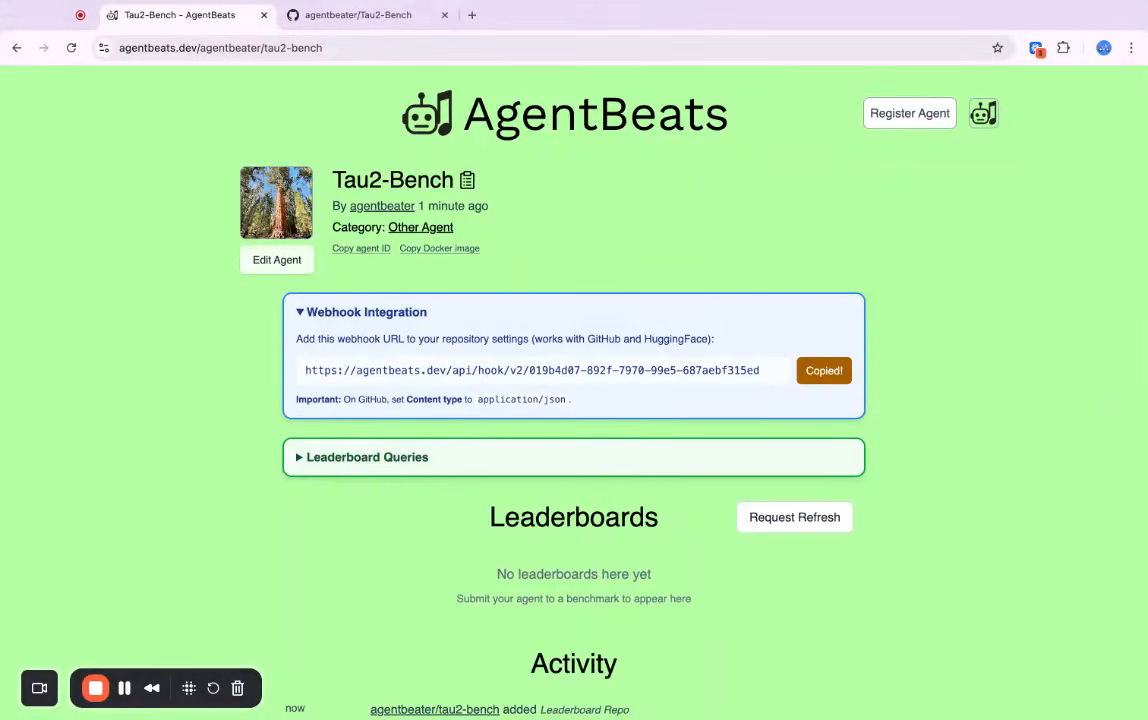
pyautogui.click(360, 18)
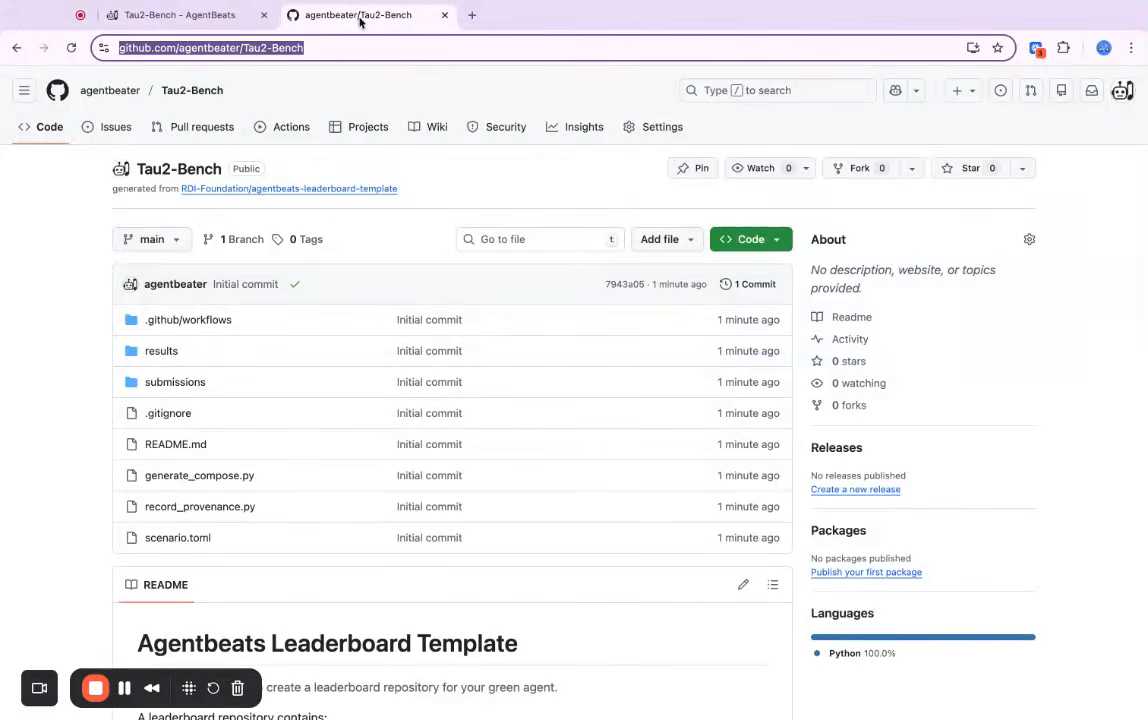
pyautogui.click(657, 126)
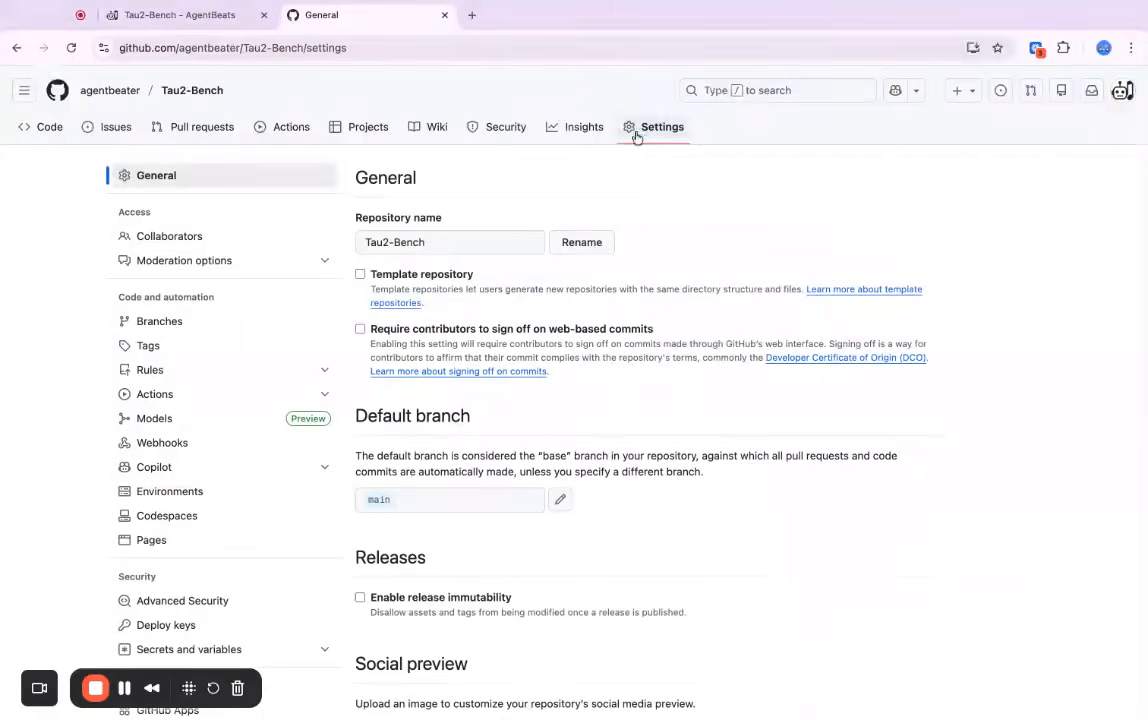
pyautogui.scroll(-1, 236, 361)
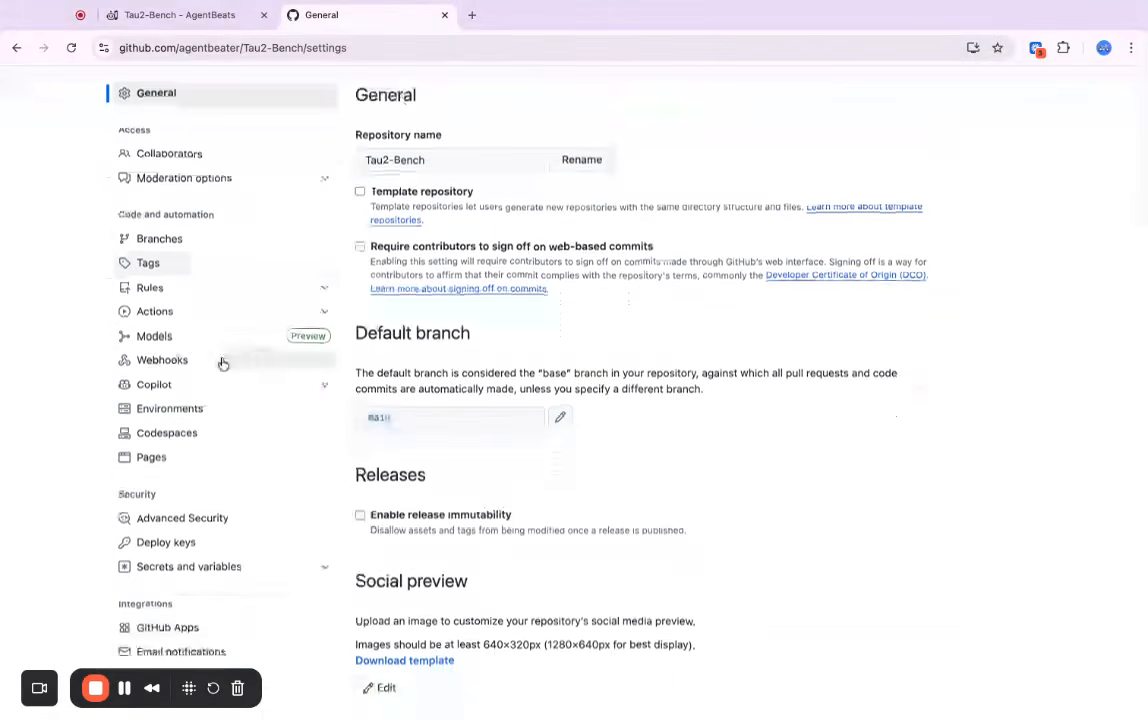
pyautogui.click(222, 363)
pyautogui.click(889, 184)
# Step: Create the webhook with the copied URL as its payload URL and application/json as its content type
pyautogui.click(481, 318)
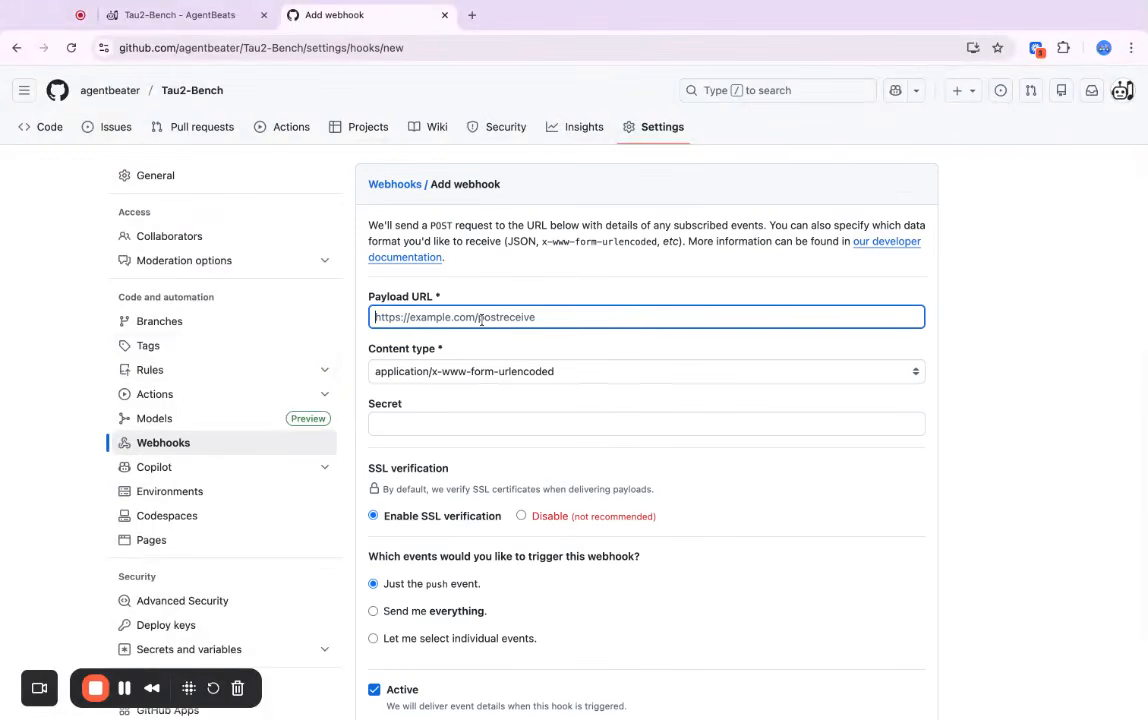
pyautogui.press('super+v')
pyautogui.press('Tab')
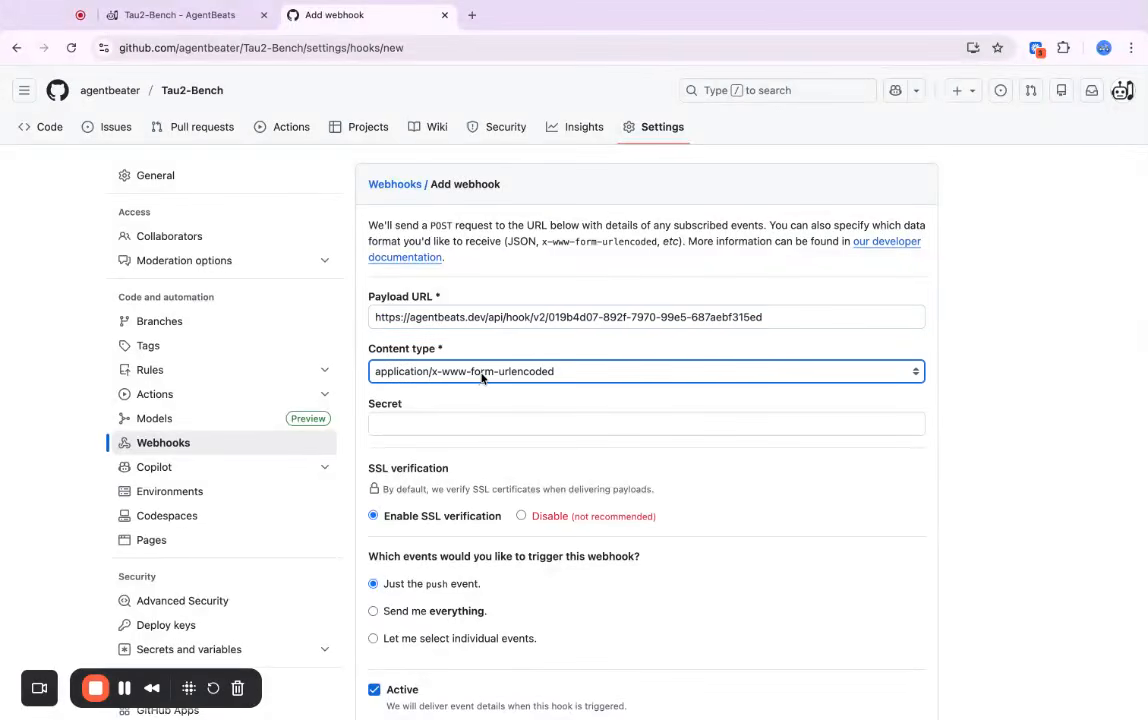
pyautogui.click(439, 357)
pyautogui.scroll(-2, 491, 515)
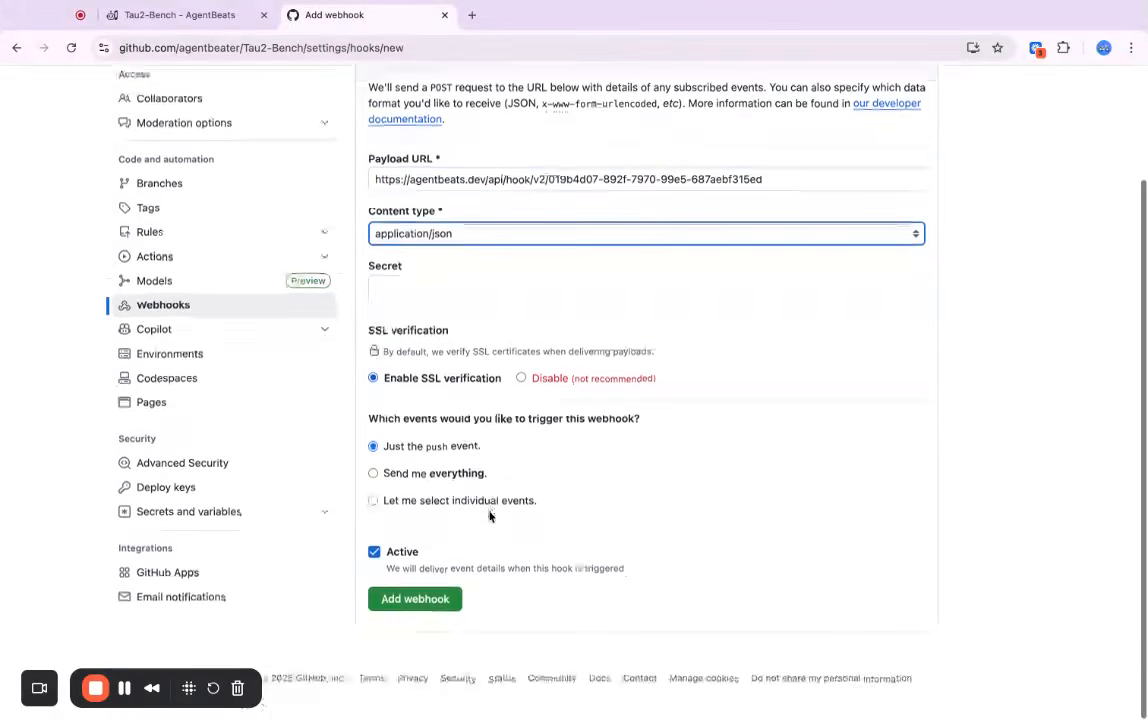
pyautogui.click(403, 606)
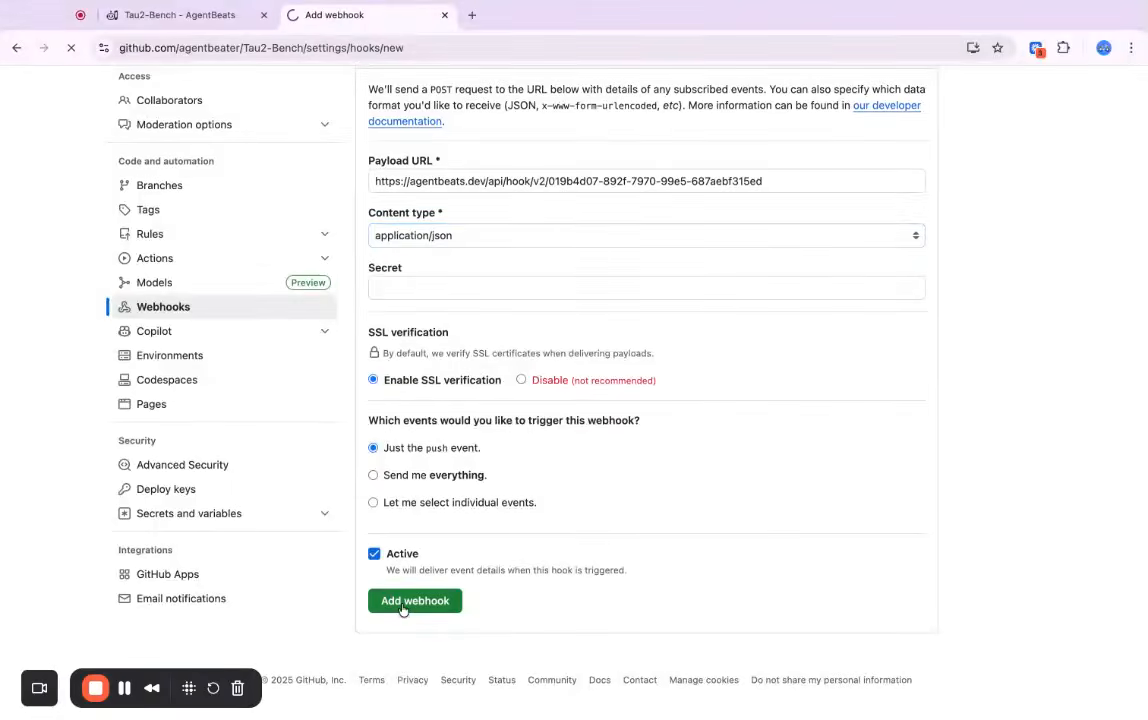
# Step: Switch back to AgentBeats and start registering a new agent named Tau2 Agent
pyautogui.click(174, 29)
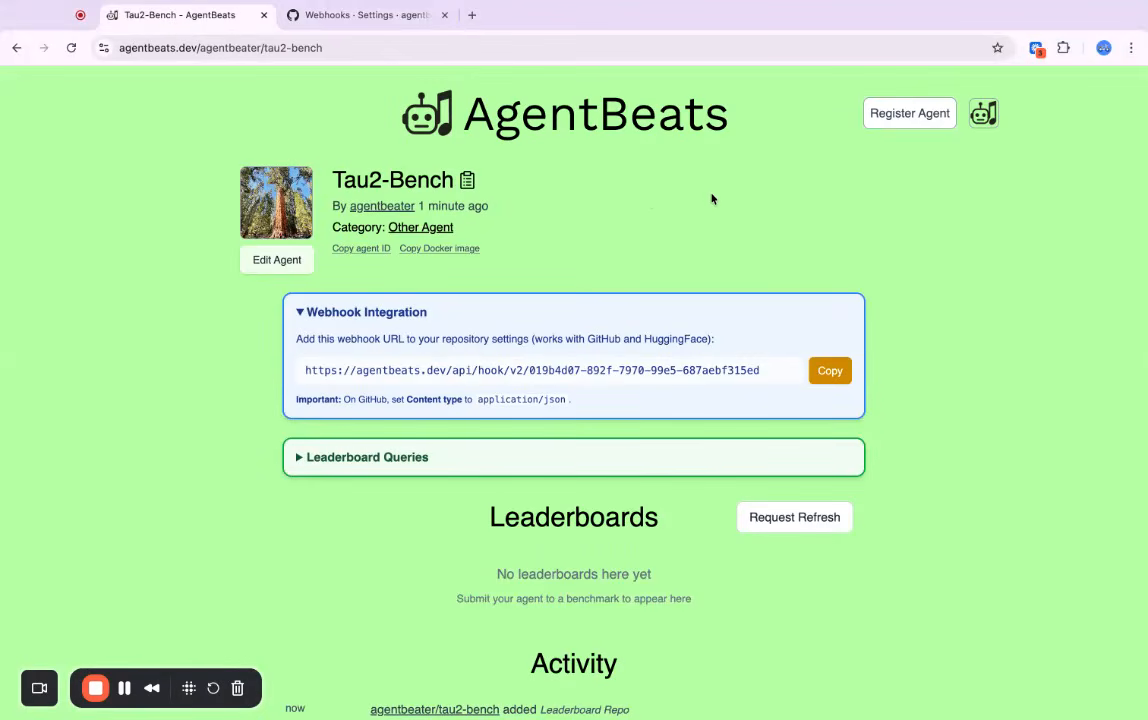
pyautogui.click(912, 116)
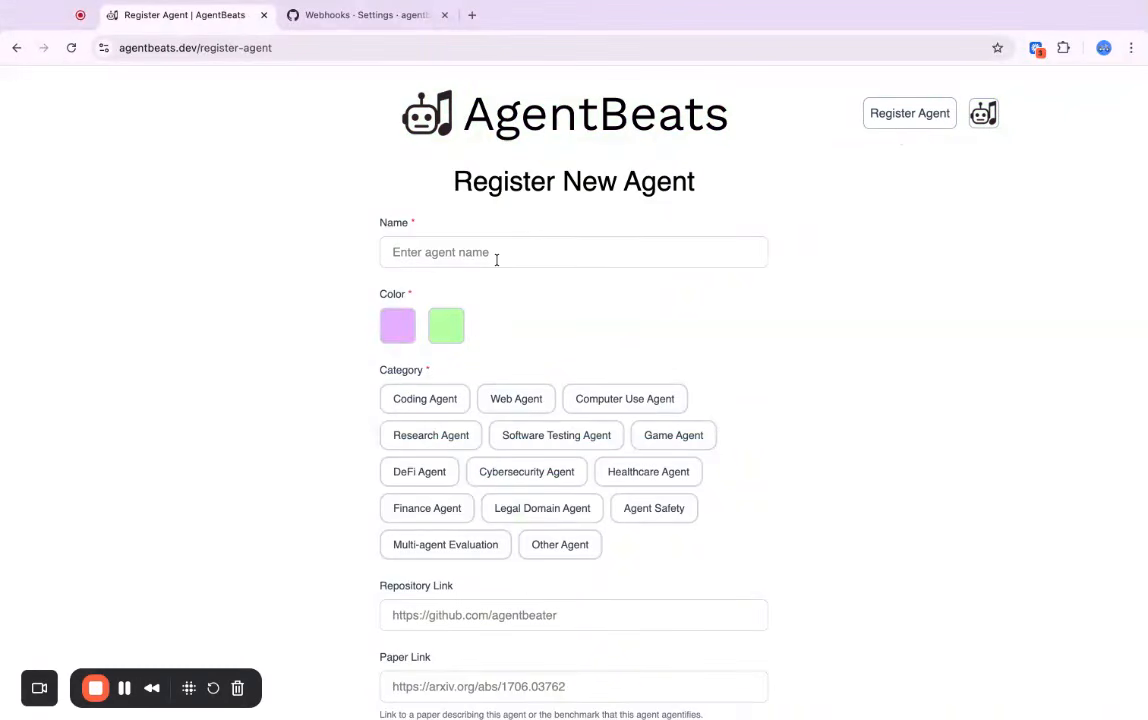
pyautogui.click(488, 258)
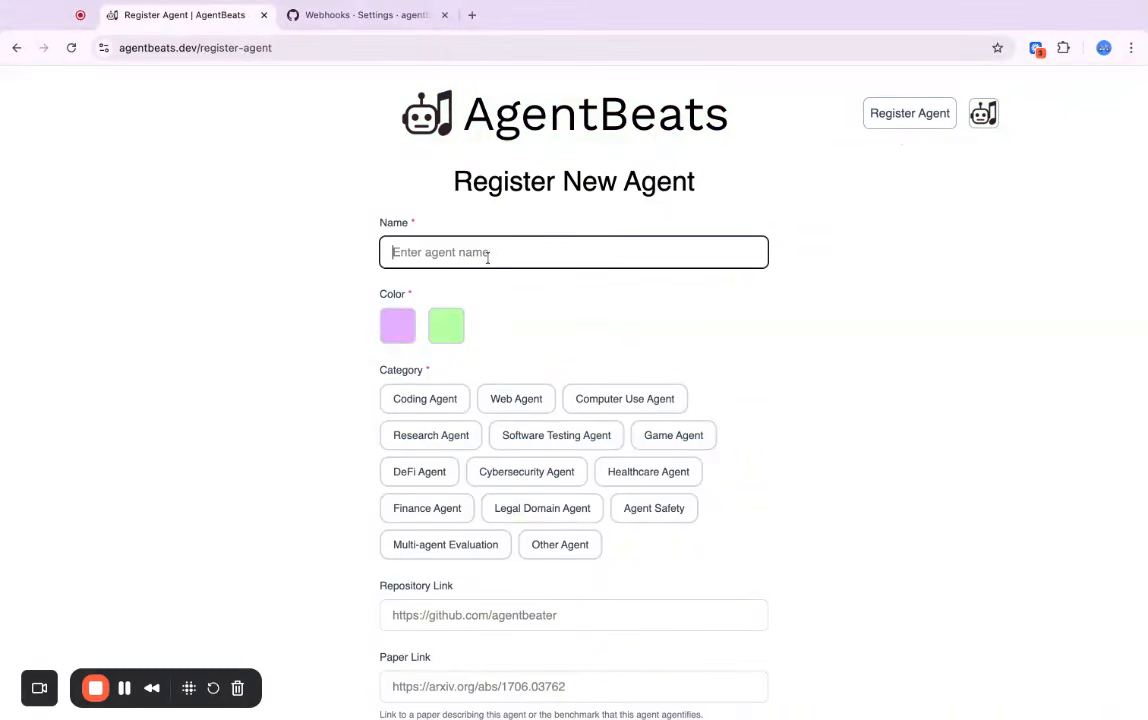
pyautogui.write('Tau')
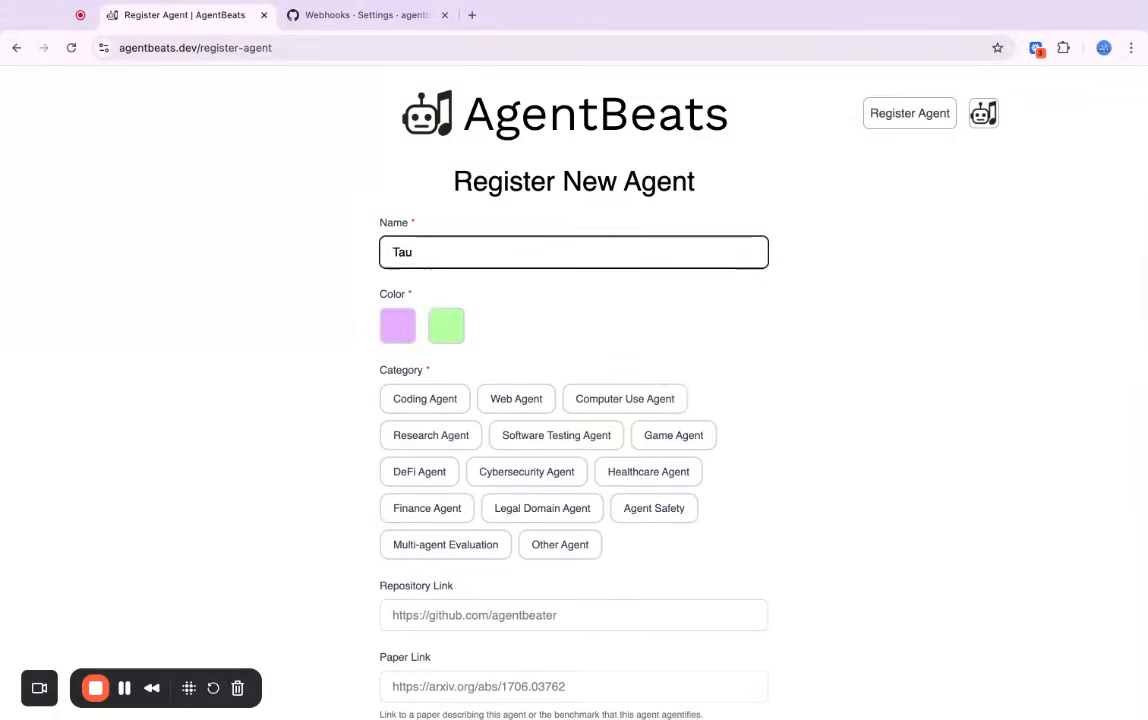
pyautogui.write('2 Agent')
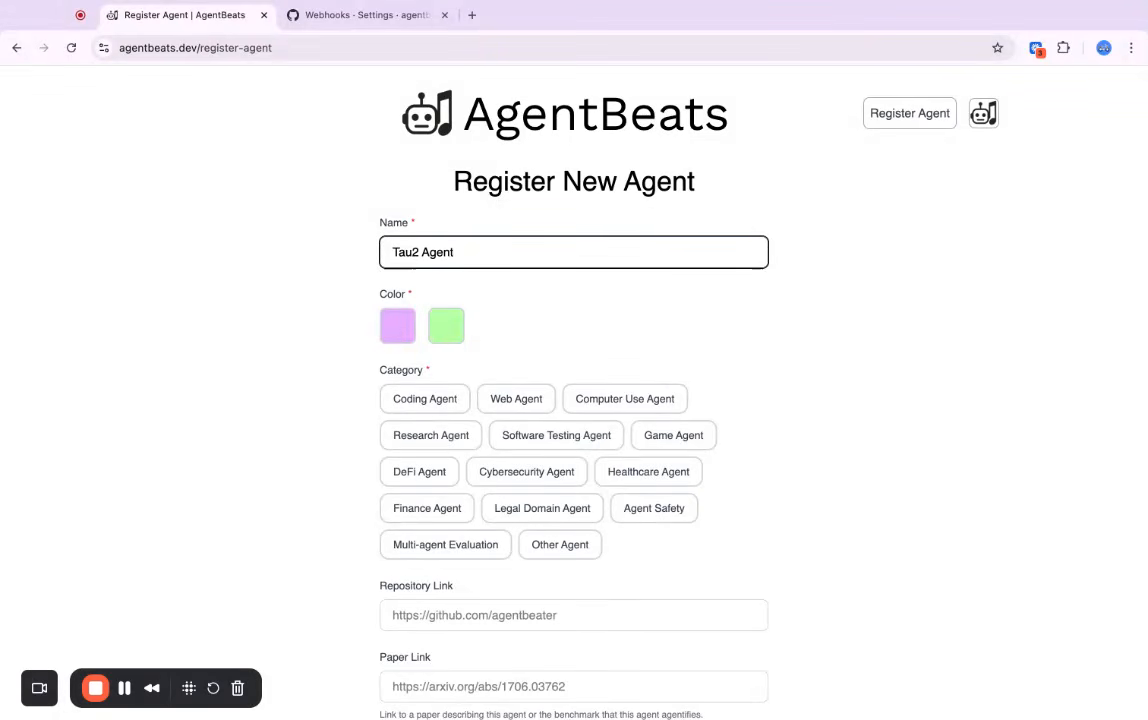
# Step: Make the new agent purple, assign it the OpenAI model GPT-5 and choose the Other Agent category
pyautogui.scroll(-2, 477, 145)
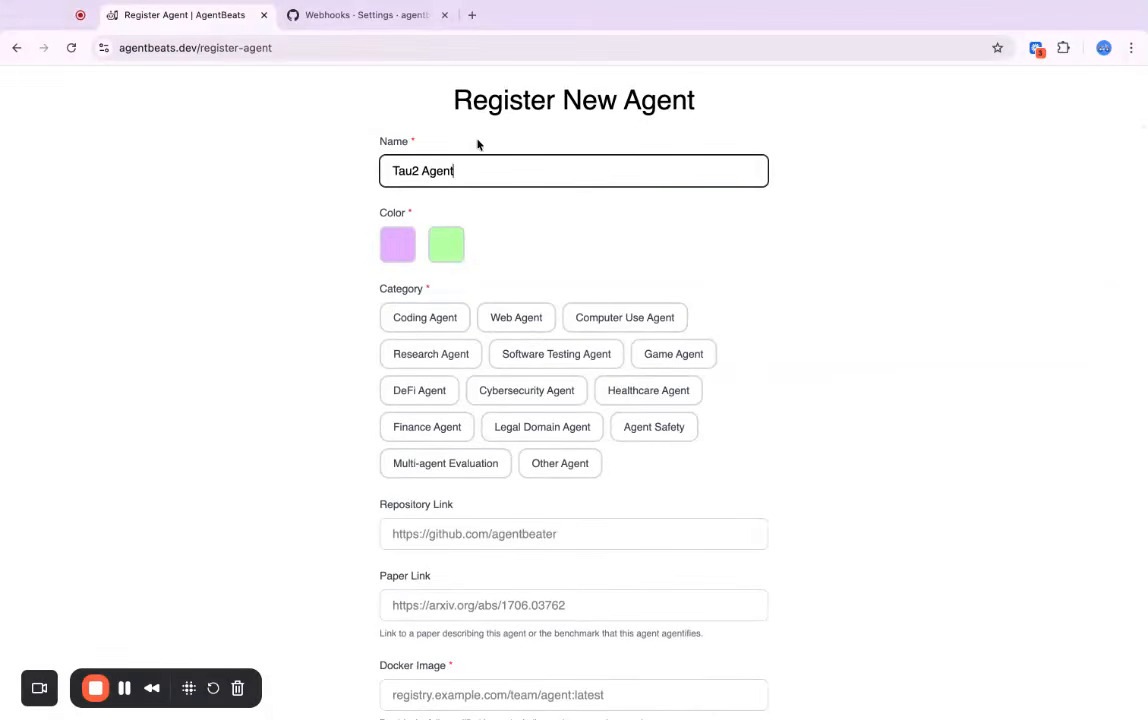
pyautogui.click(397, 244)
pyautogui.click(400, 246)
pyautogui.write('open')
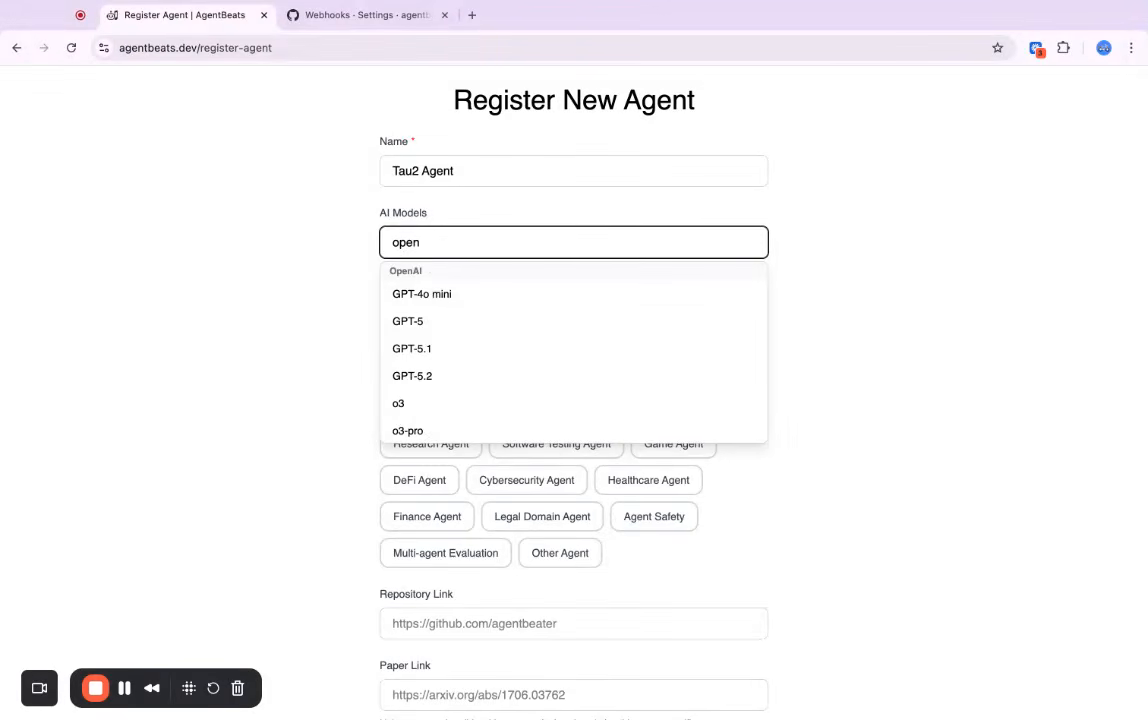
pyautogui.write('ai')
pyautogui.click(408, 322)
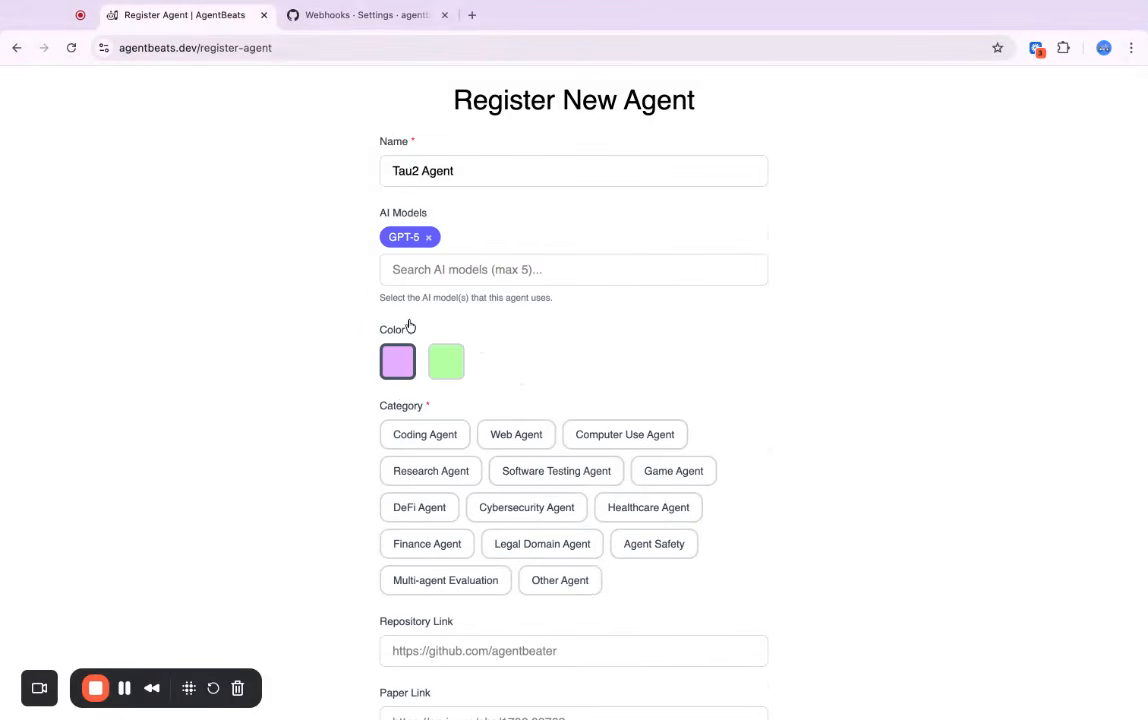
pyautogui.click(571, 590)
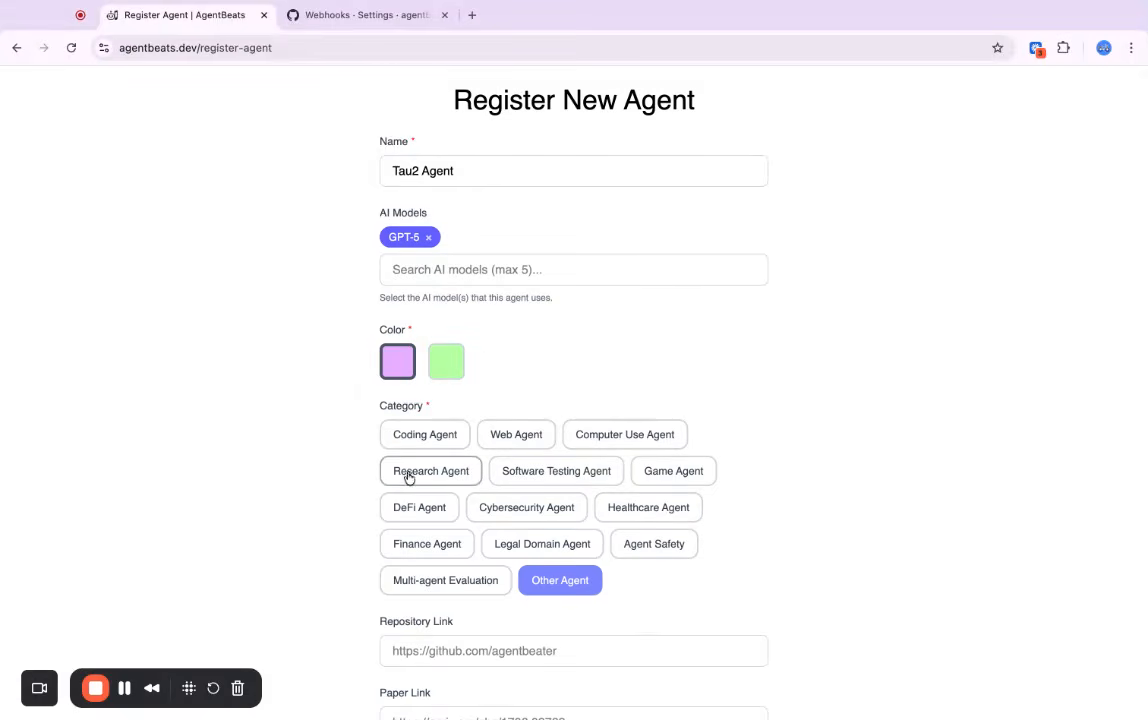
# Step: Set the new agent's Docker image to ghcr.io/rdi-foundation/agentbeats-tutorial-tau2-agent:latest
pyautogui.scroll(-3, 405, 477)
pyautogui.scroll(-3, 408, 477)
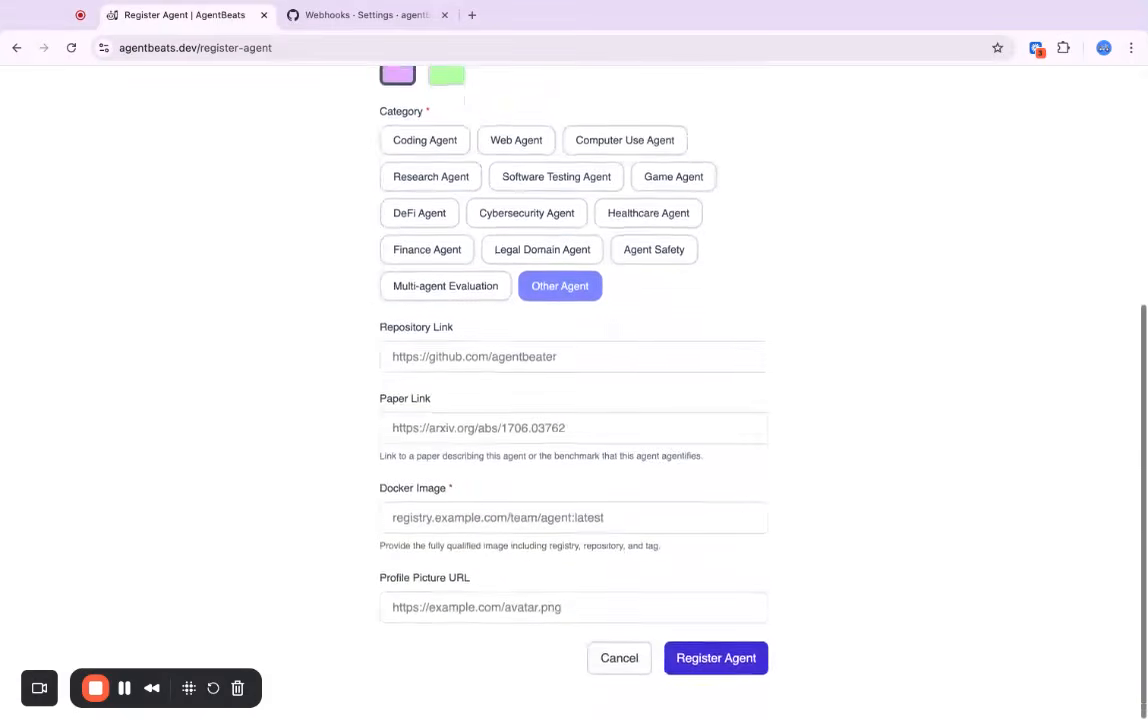
pyautogui.click(179, 0)
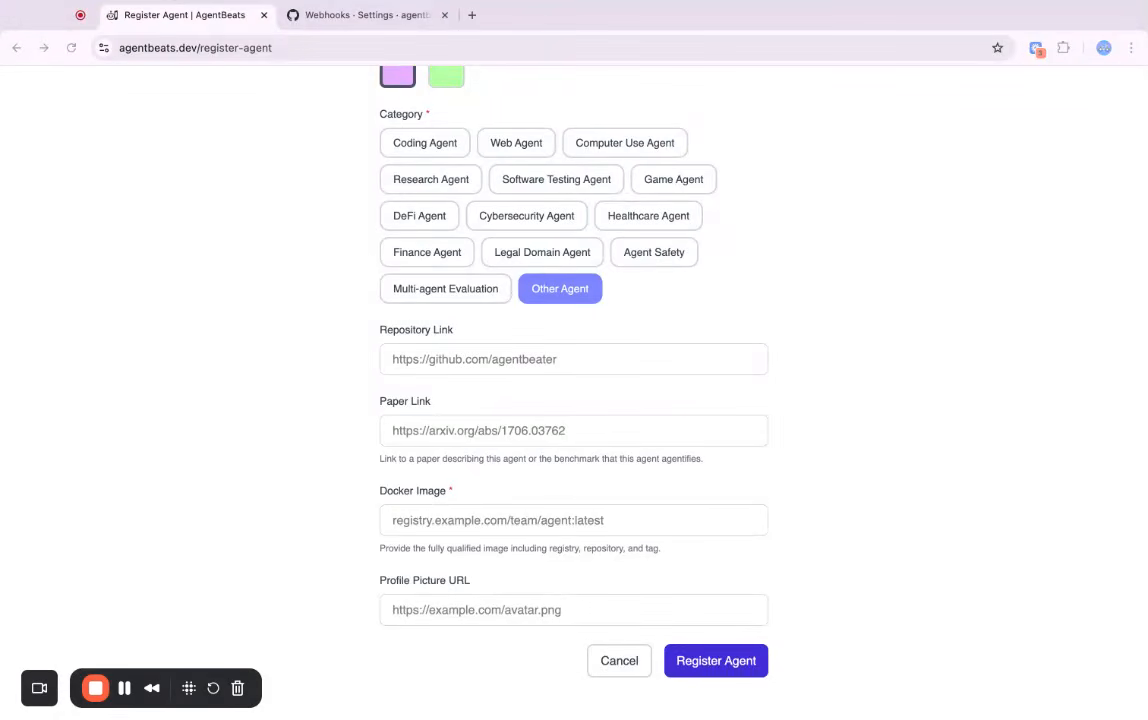
pyautogui.click(413, 521)
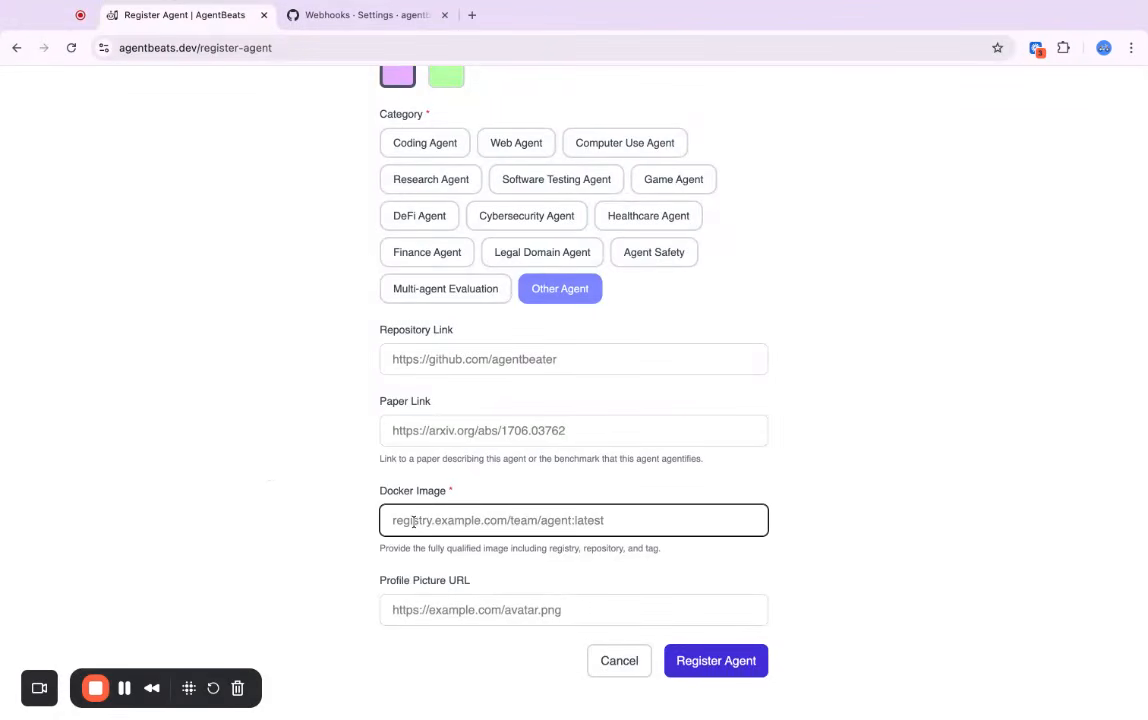
pyautogui.press('super+v')
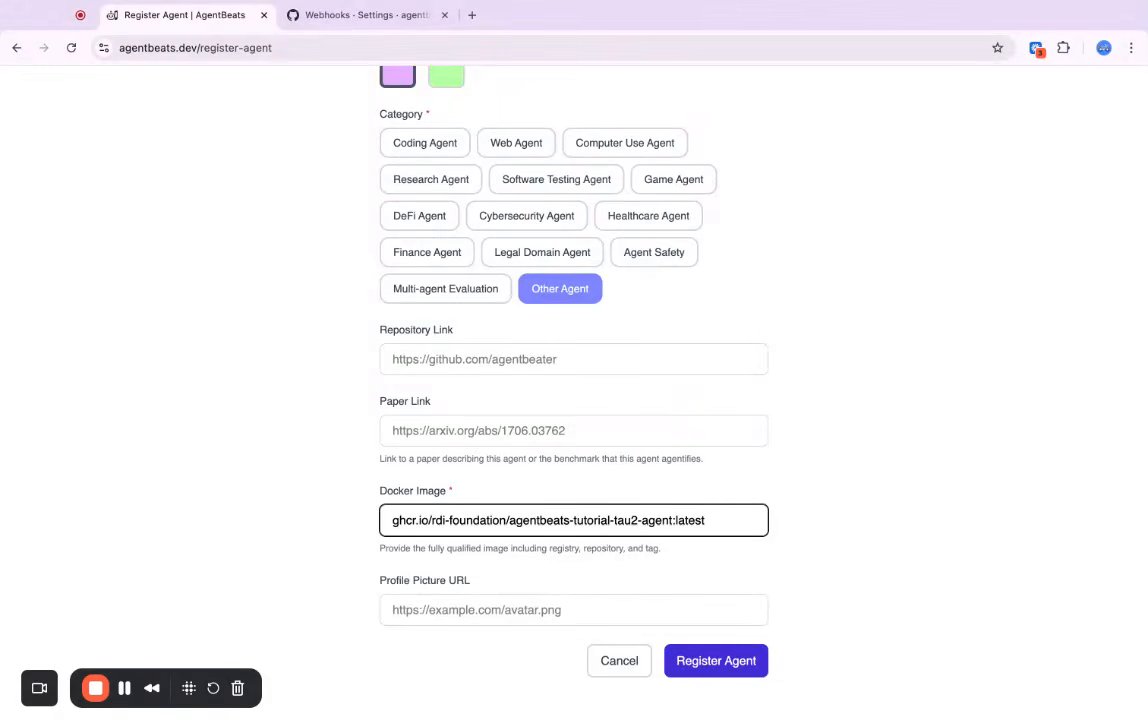
pyautogui.press('super+Tab')
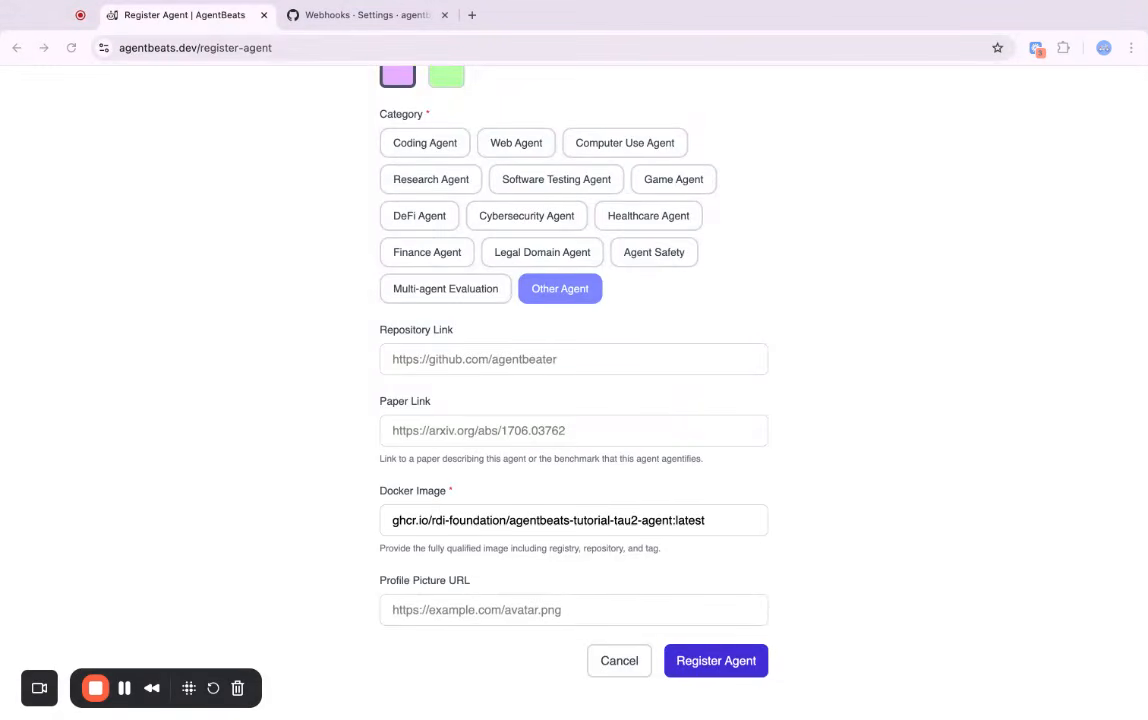
pyautogui.press('super+Tab')
pyautogui.click(481, 618)
pyautogui.write('https://upload.wikimedia.org/wikipedia/commons/a/a4/Ada_Lovelace_portrait.jpg')
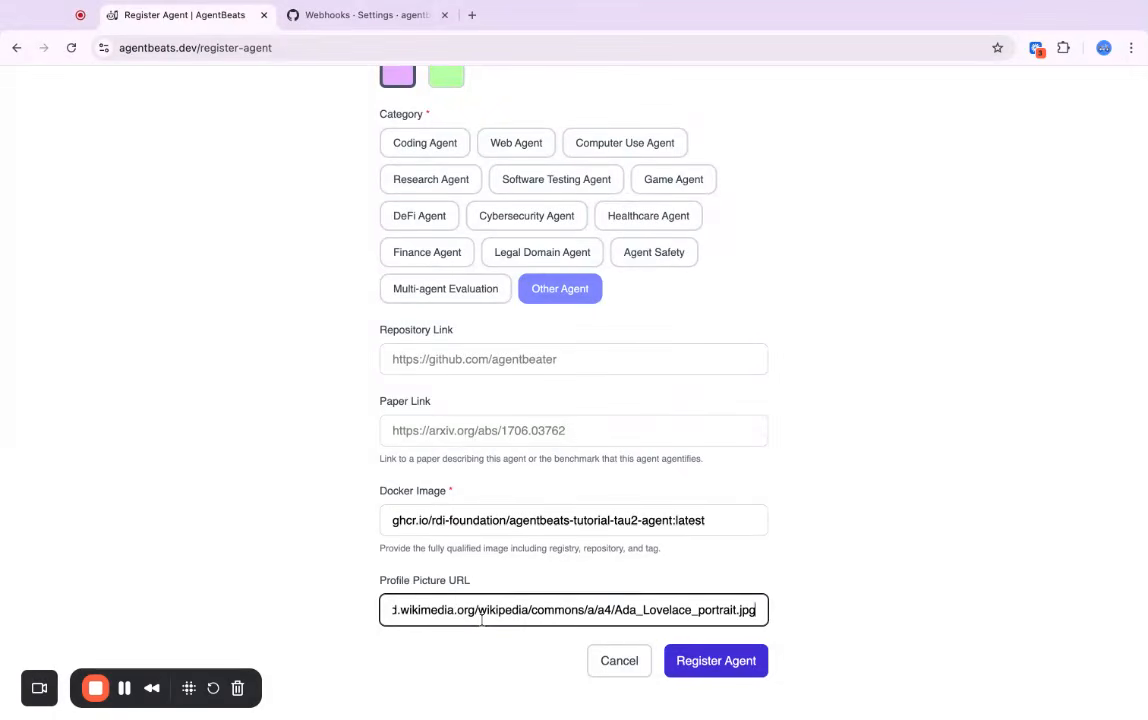
pyautogui.click(722, 668)
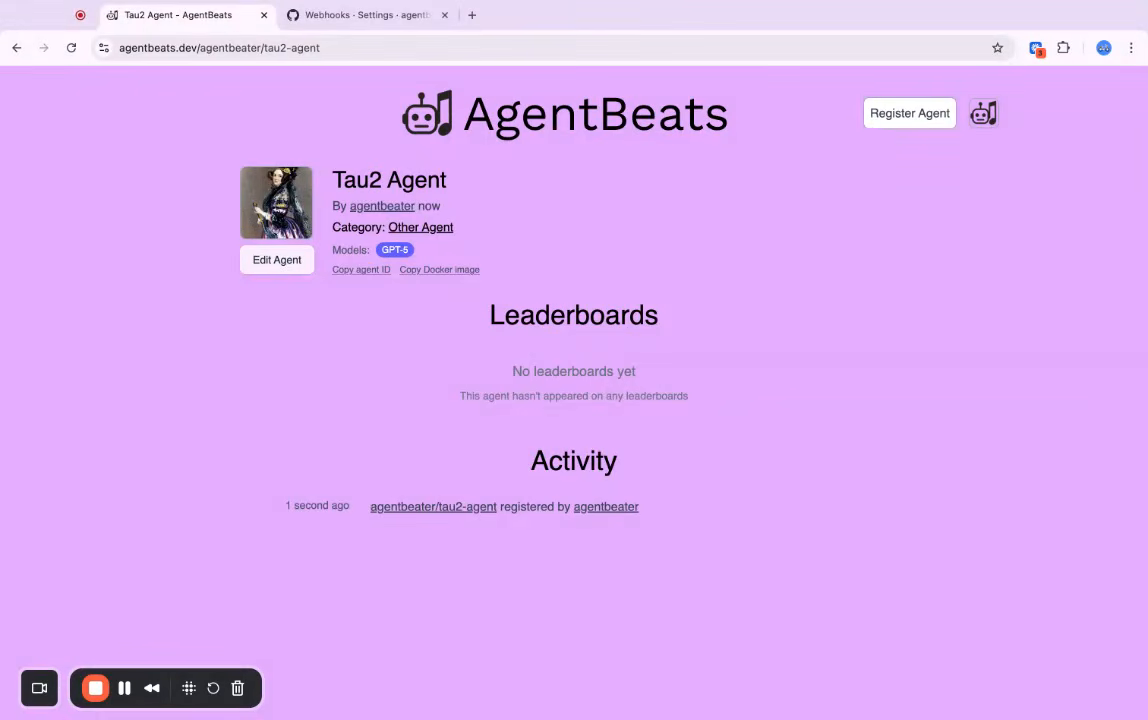
# Step: Switch to GitHub and open scenario.toml in the Tau2-Bench repository for editing
pyautogui.click(348, 15)
pyautogui.click(200, 91)
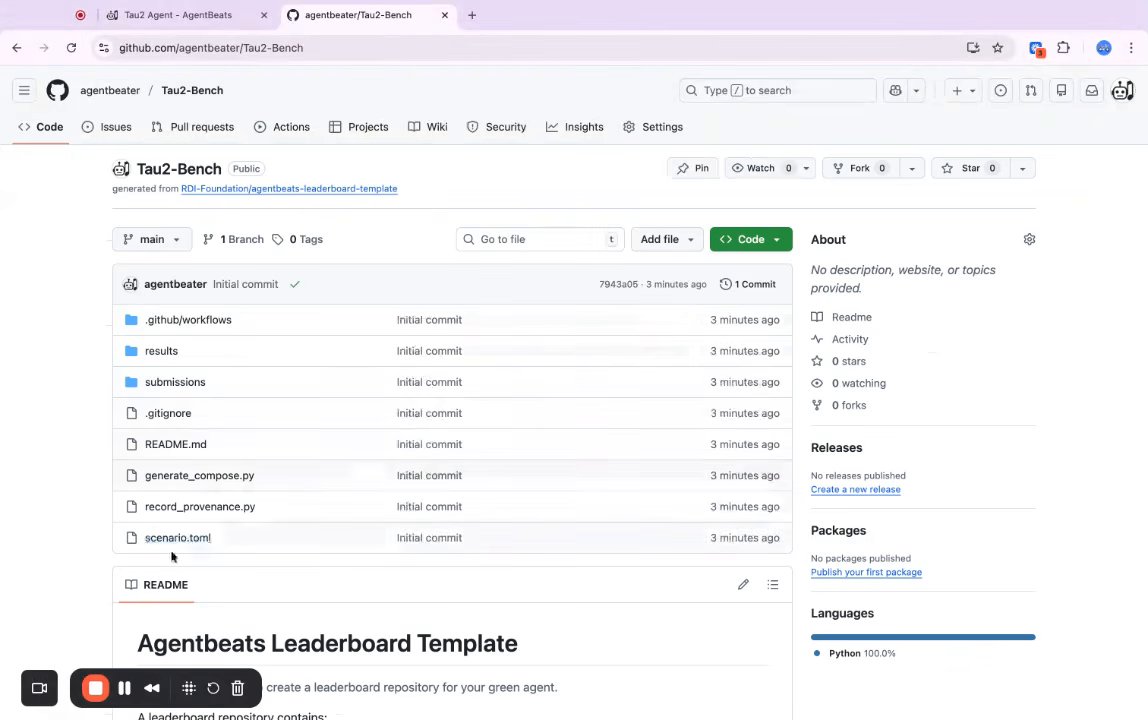
pyautogui.click(190, 540)
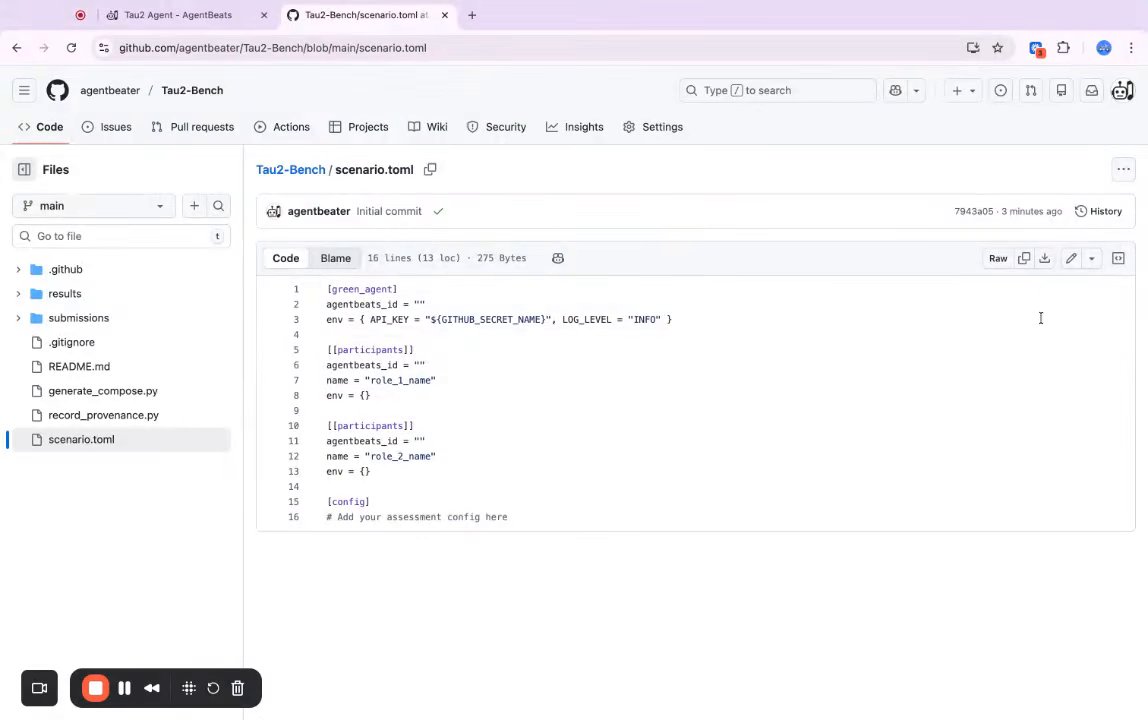
pyautogui.click(1071, 258)
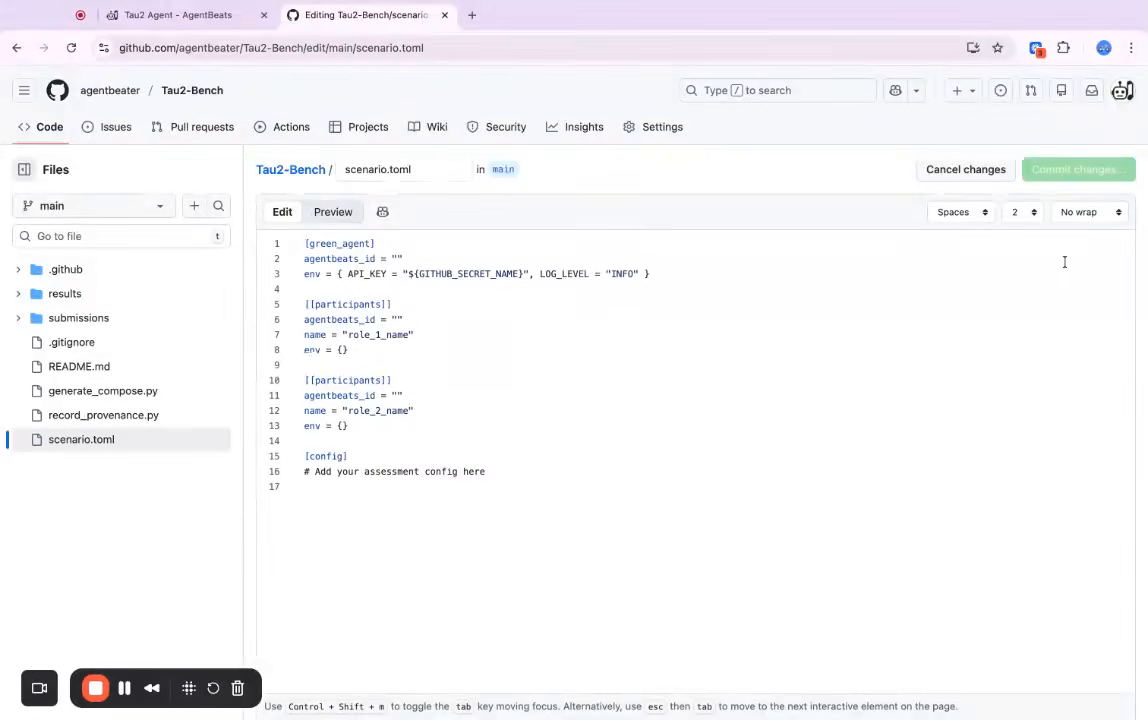
pyautogui.click(424, 254)
pyautogui.click(423, 304)
pyautogui.scroll(-1, 423, 304)
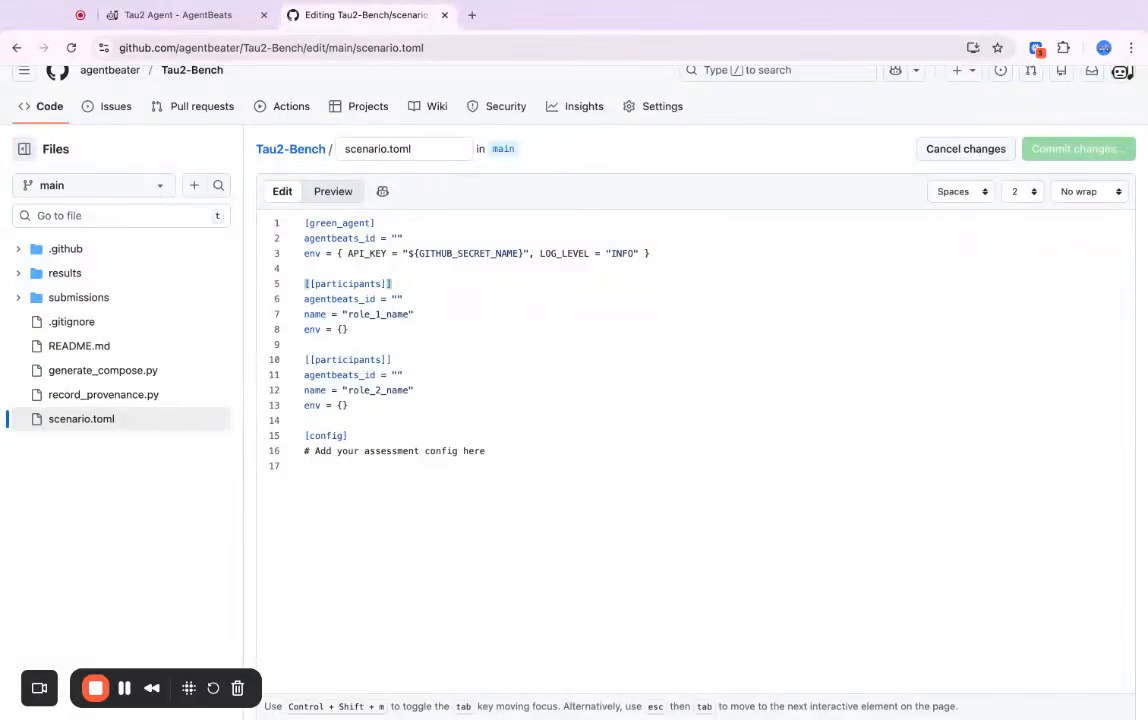
pyautogui.click(384, 224)
# Step: Copy the Tau2-Bench agent ID from AgentBeats and paste it as the green agent's agentbeats_id in scenario.toml on GitHub
pyautogui.click(198, 15)
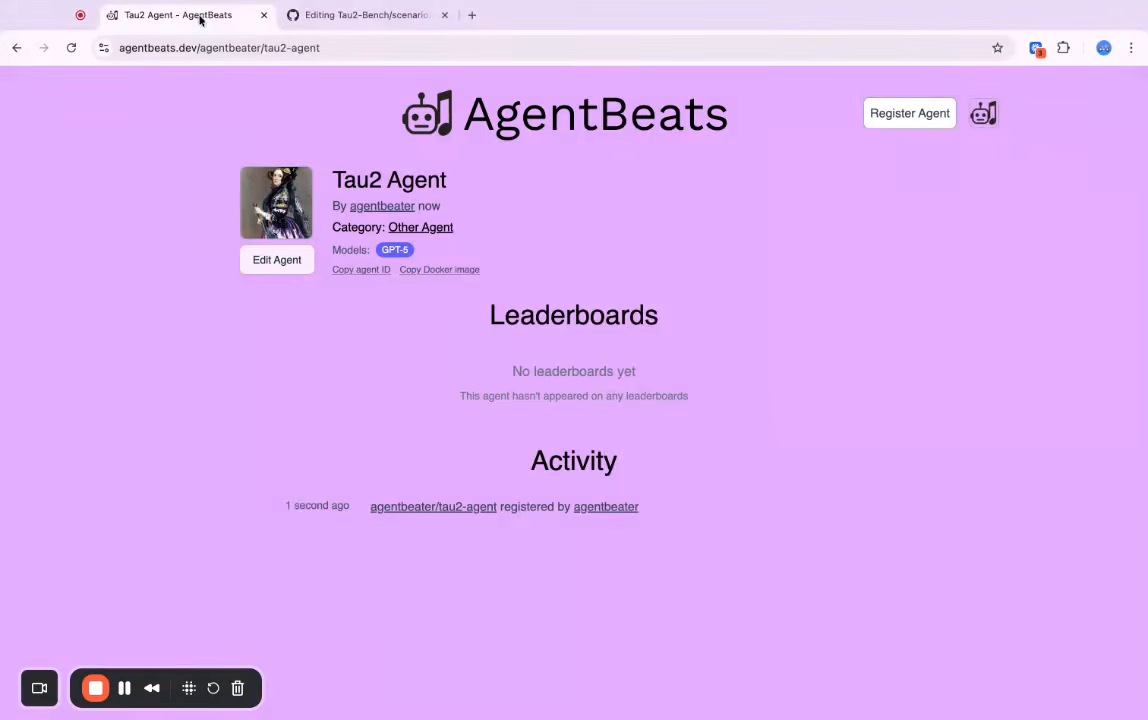
pyautogui.click(988, 119)
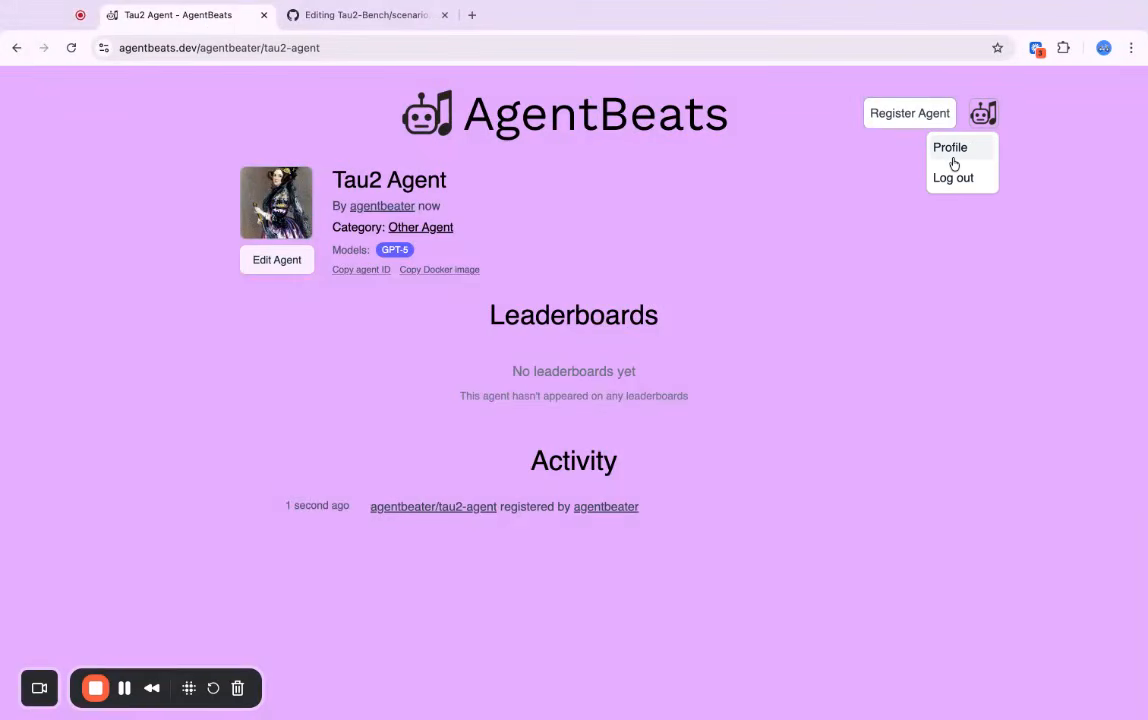
pyautogui.click(953, 164)
pyautogui.click(497, 456)
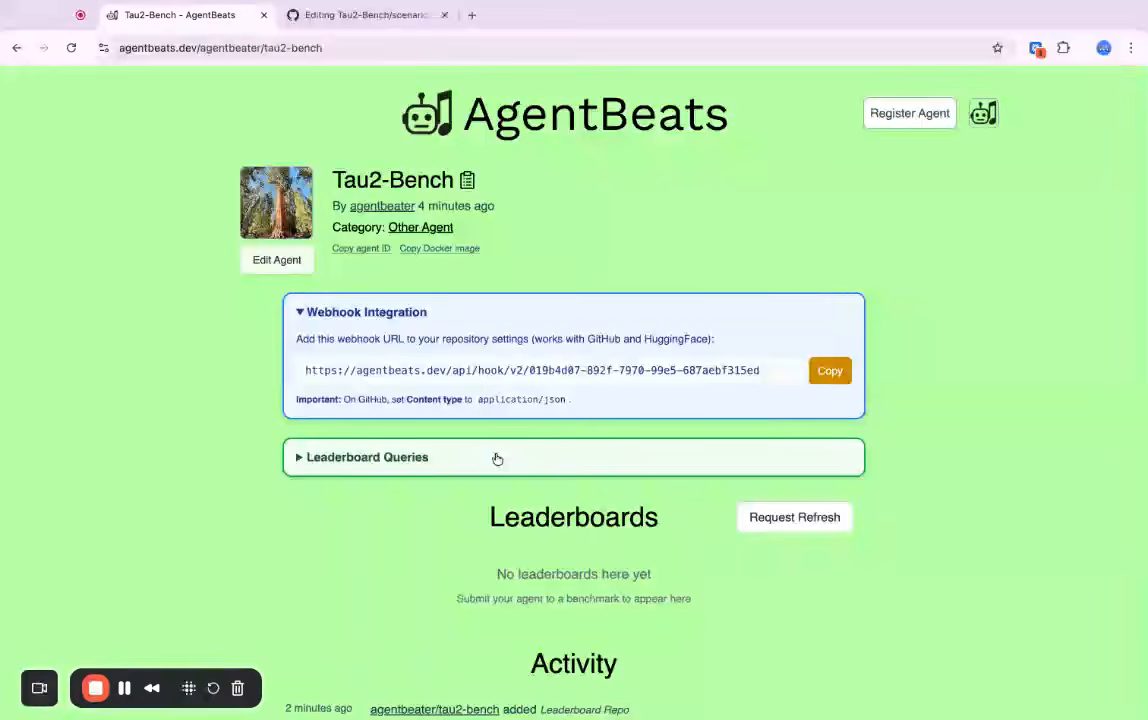
pyautogui.click(355, 249)
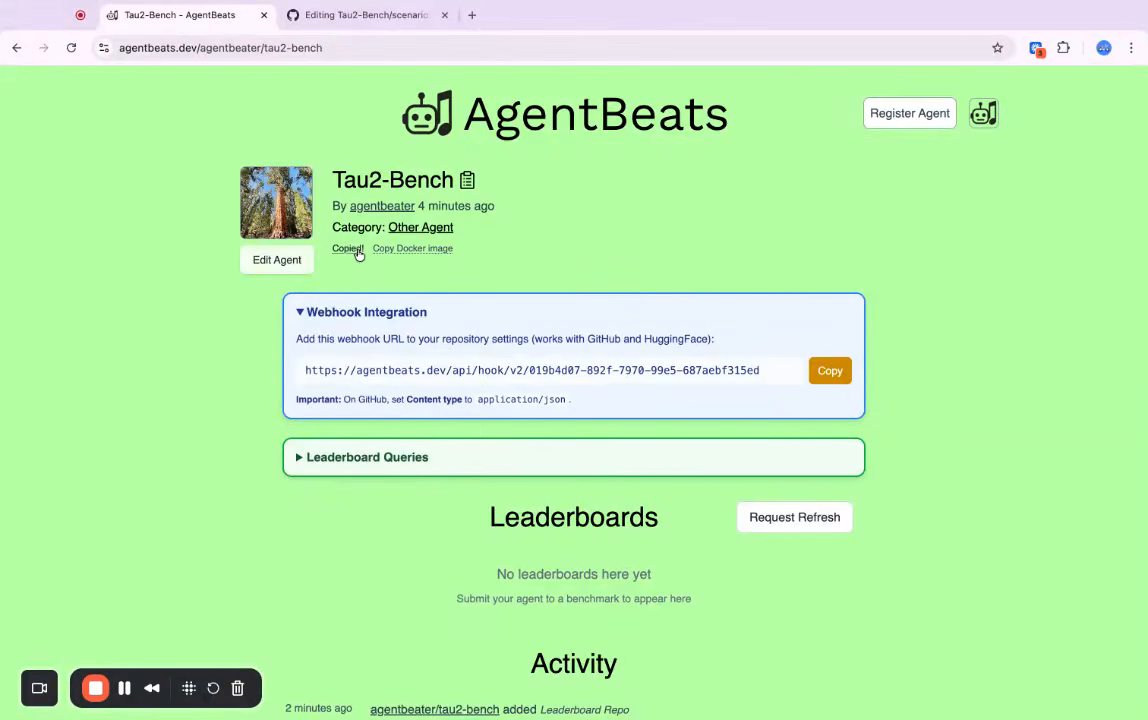
pyautogui.click(358, 12)
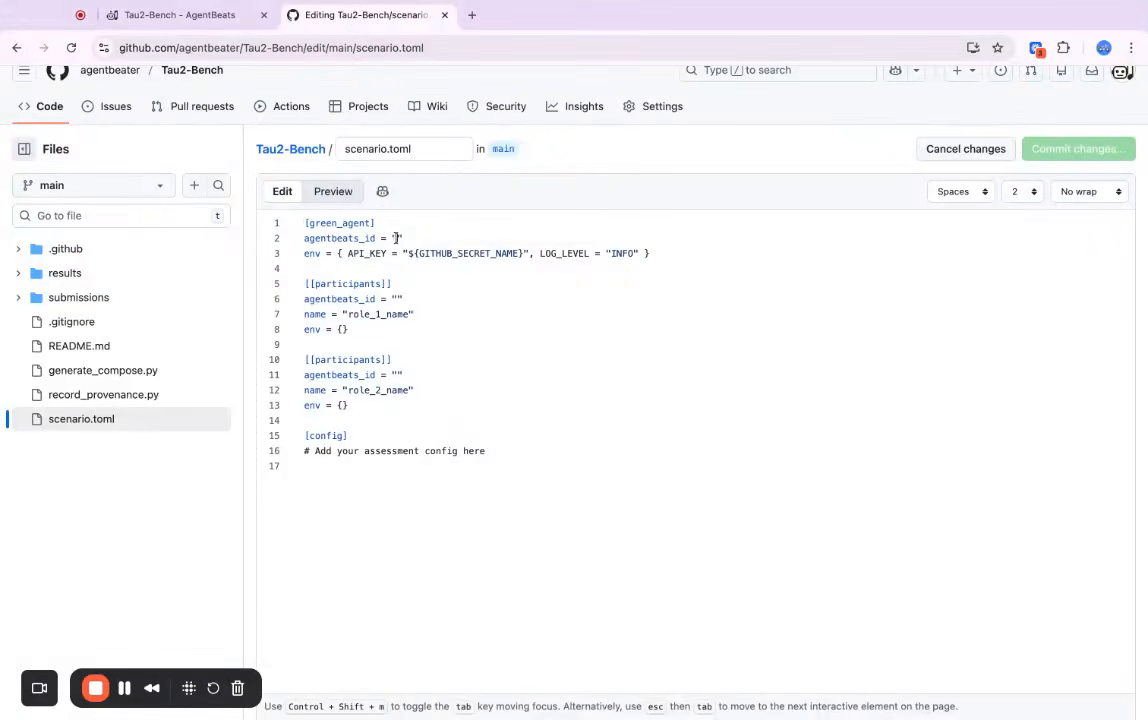
pyautogui.hotkey('ctrl', 'v')
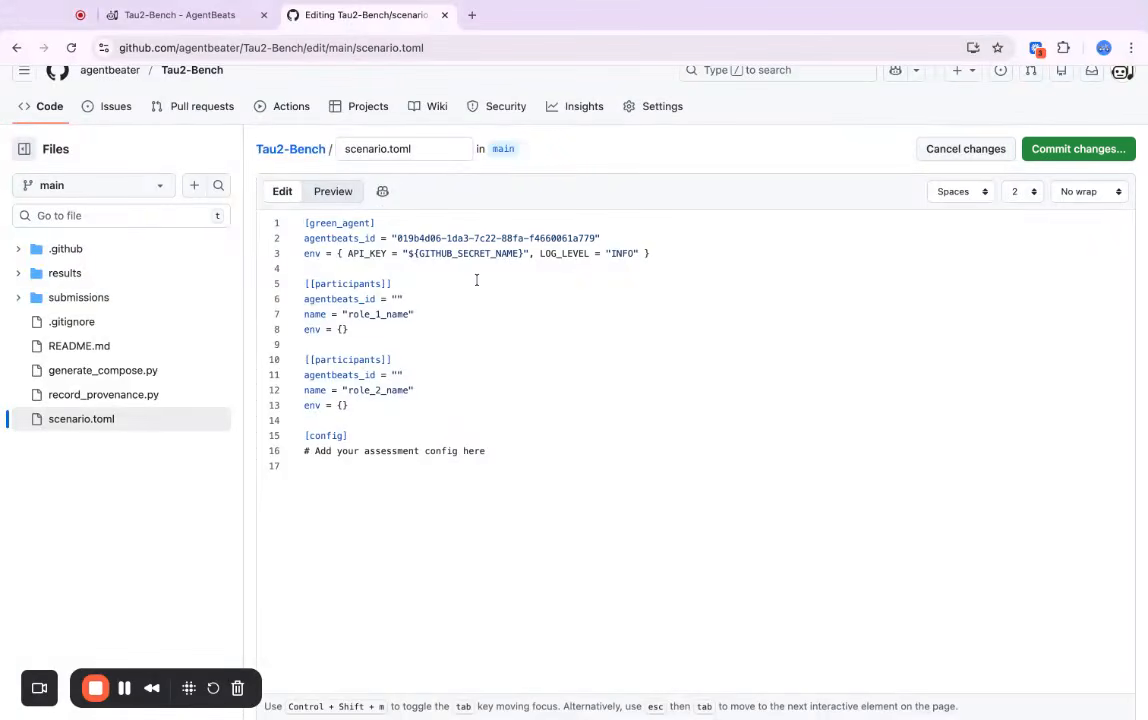
# Step: Copy the Tau2 Agent's ID from AgentBeats, paste it as the first participant's agentbeats_id in scenario.toml on GitHub, and name that participant "agent"
pyautogui.click(222, 16)
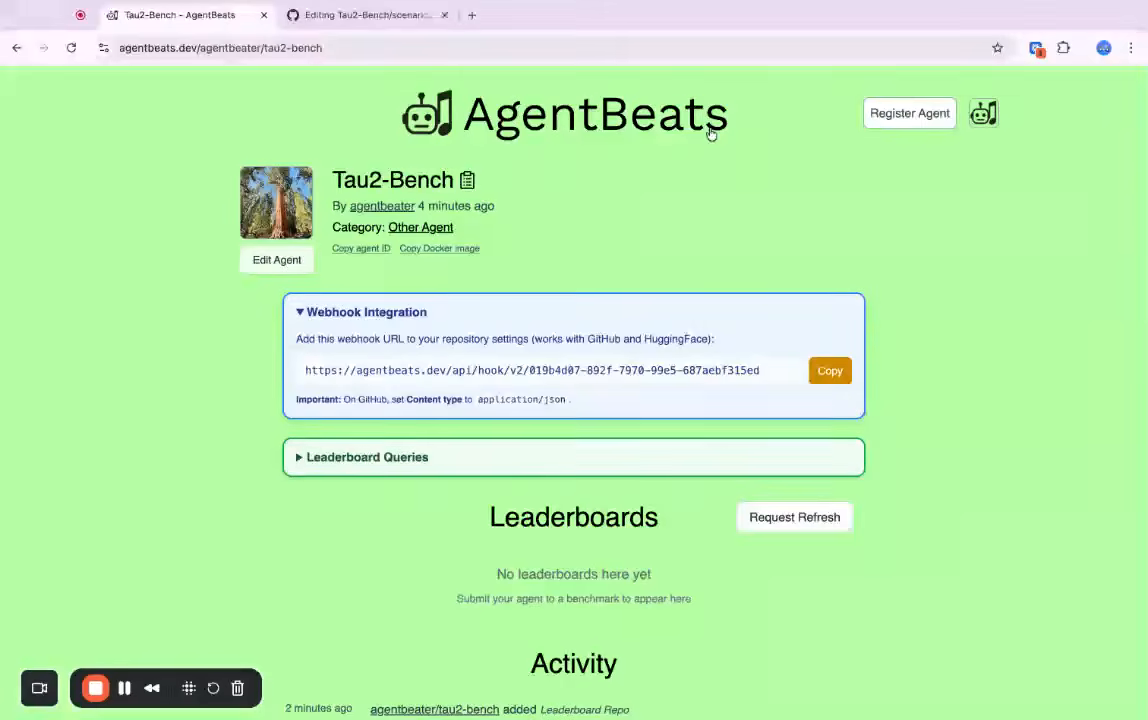
pyautogui.click(985, 113)
pyautogui.click(948, 147)
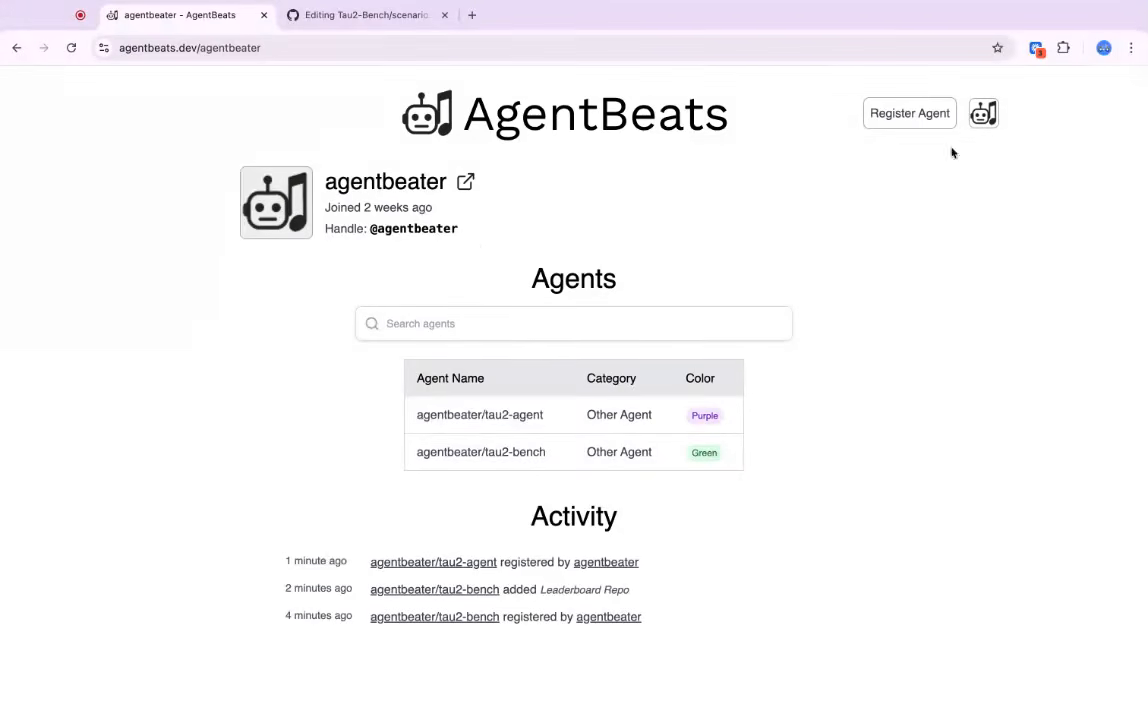
pyautogui.click(503, 416)
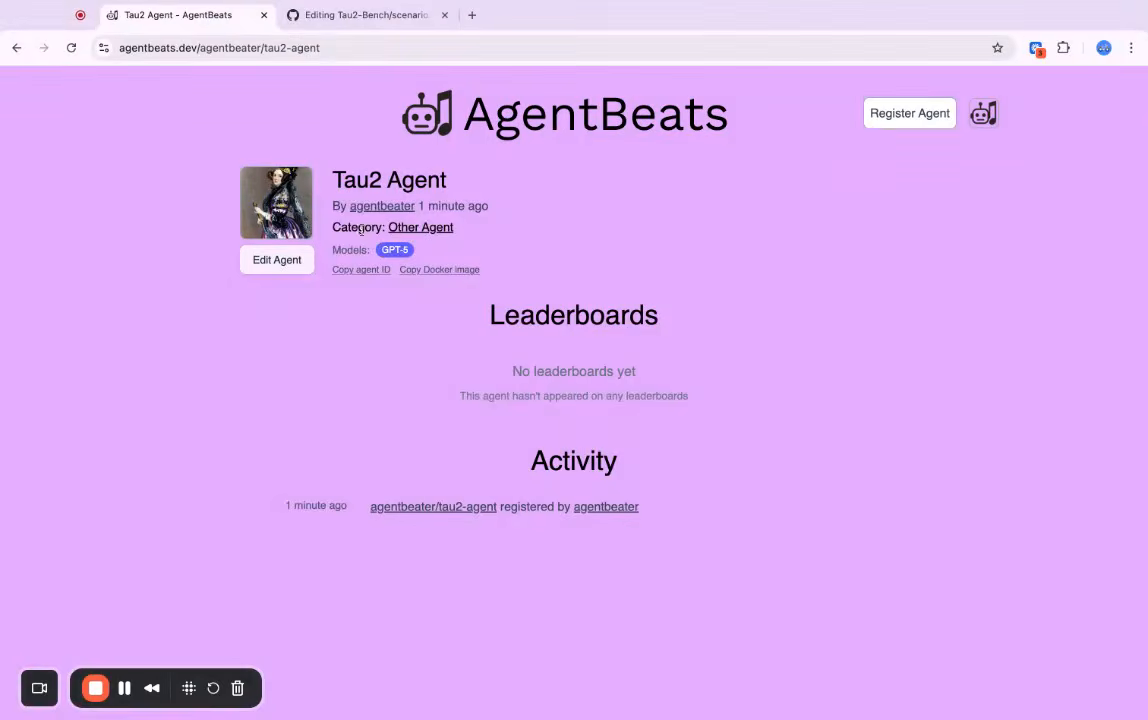
pyautogui.click(365, 269)
pyautogui.click(366, 16)
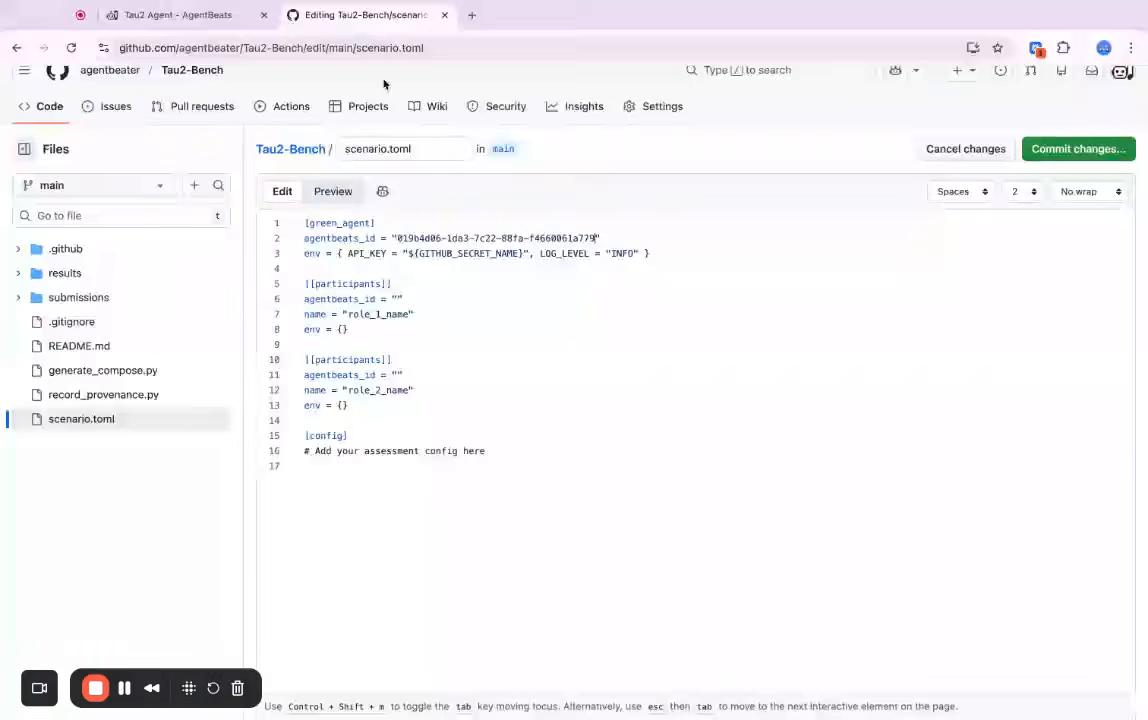
pyautogui.click(396, 300)
pyautogui.hotkey('ctrl', 'v')
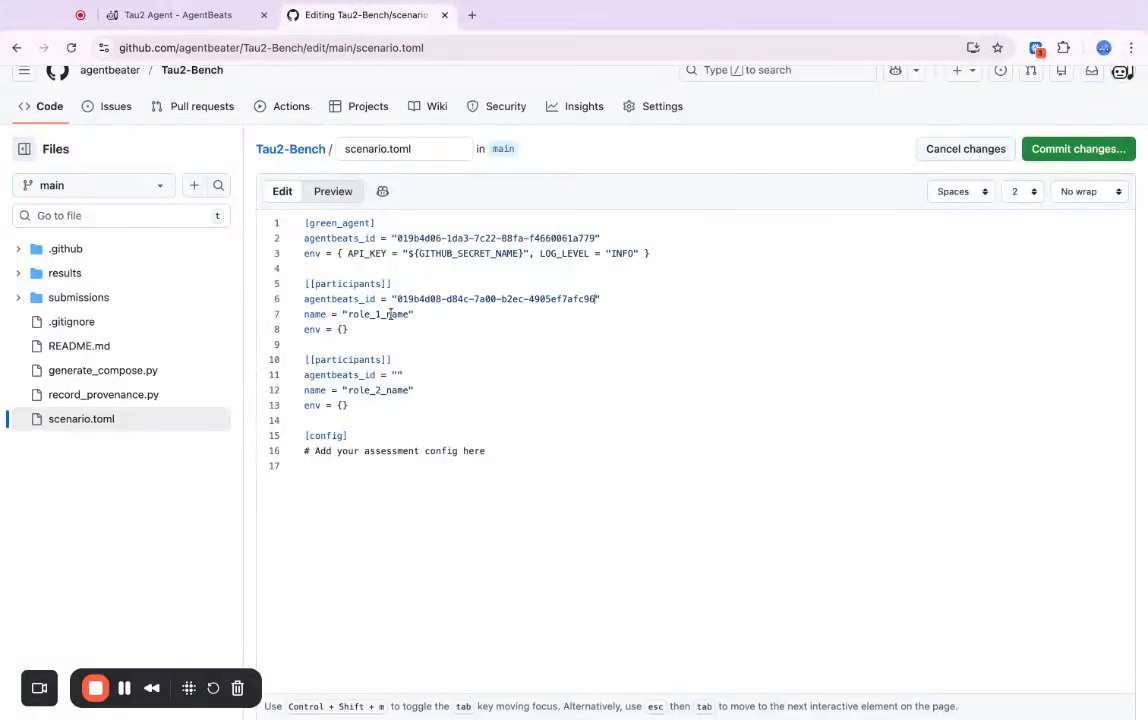
pyautogui.doubleClick(388, 314)
pyautogui.write('agent')
# Step: Set env to { OPENAI_API_KEY = "${OPENAI_API_KEY}" } for both the green agent and the first participant
pyautogui.moveTo(304, 254); pyautogui.dragTo(650, 254)
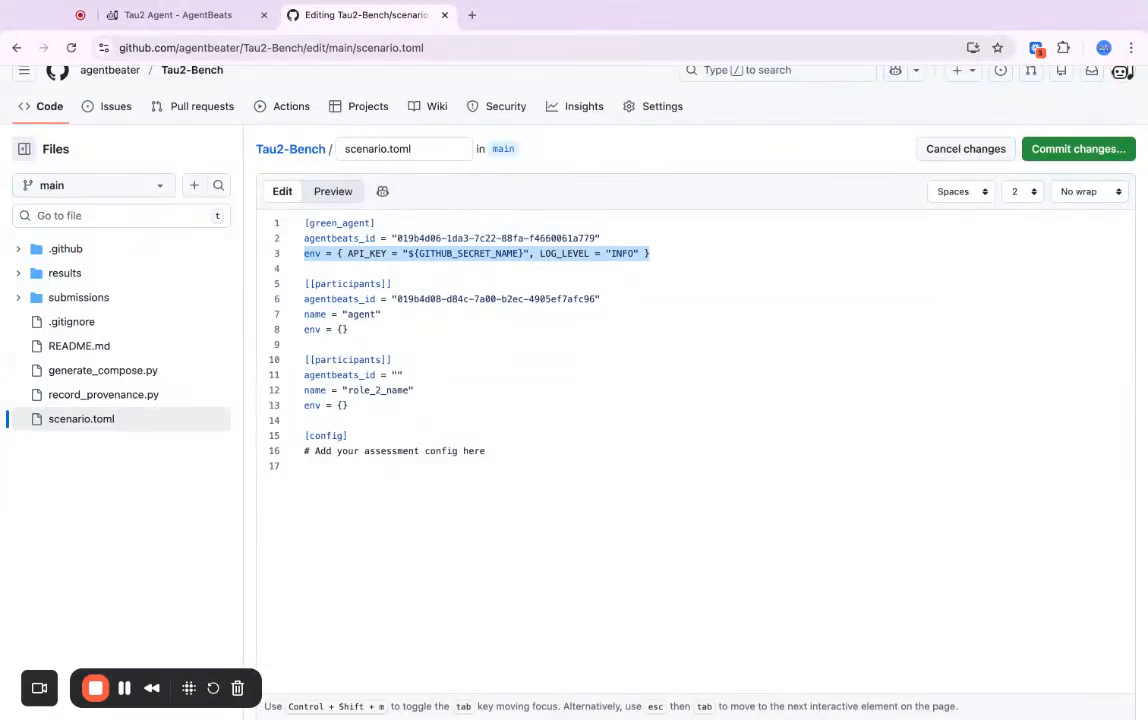
pyautogui.hotkey('ctrl', 'v')
pyautogui.press('Down')
pyautogui.press('Down')
pyautogui.press('Down')
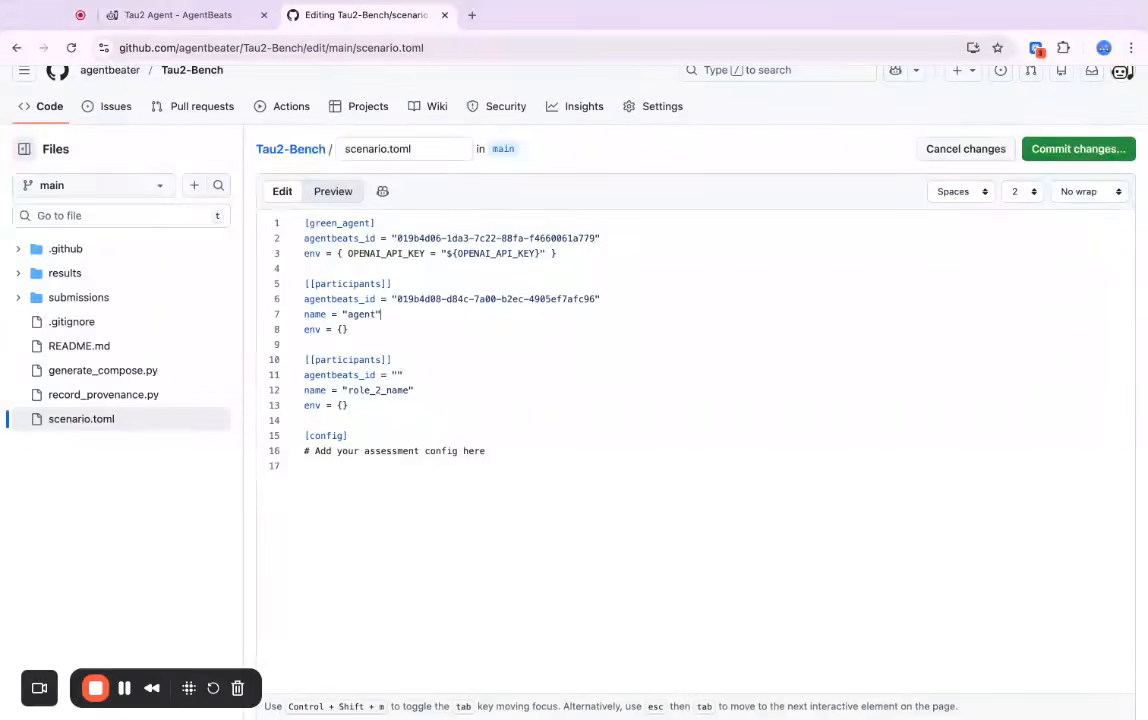
pyautogui.press('Down')
pyautogui.hotkey('ctrl', 'v')
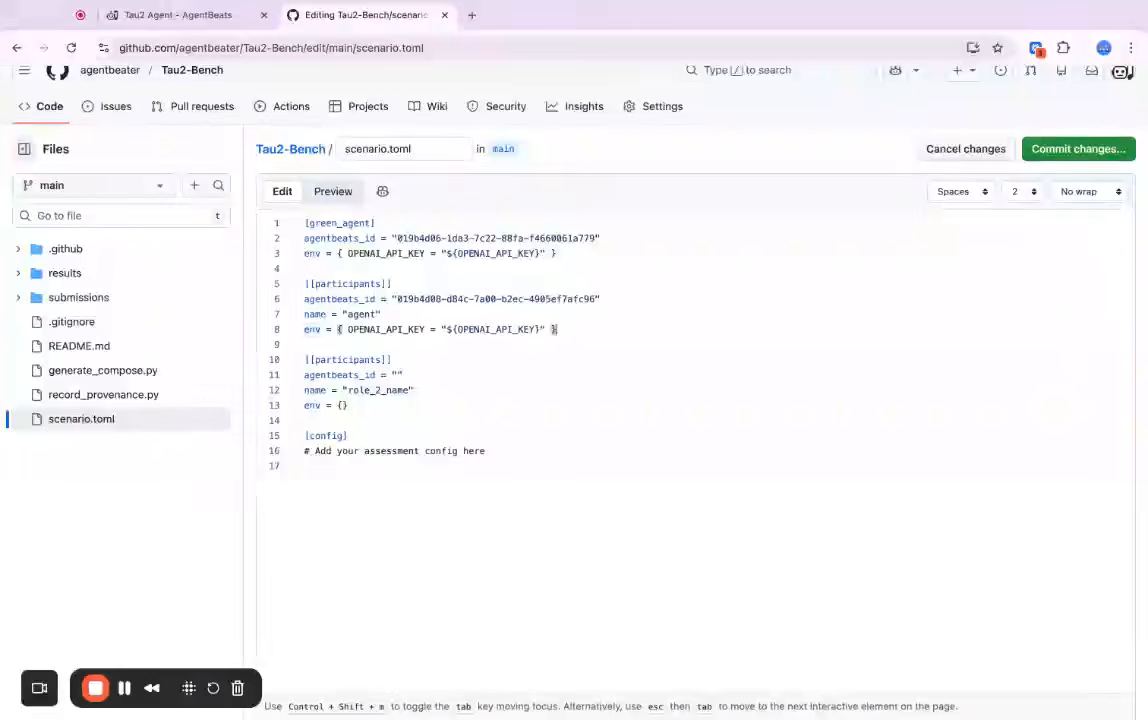
# Step: Delete the unused second participants block, role_2_name, from scenario.toml
pyautogui.press('Down')
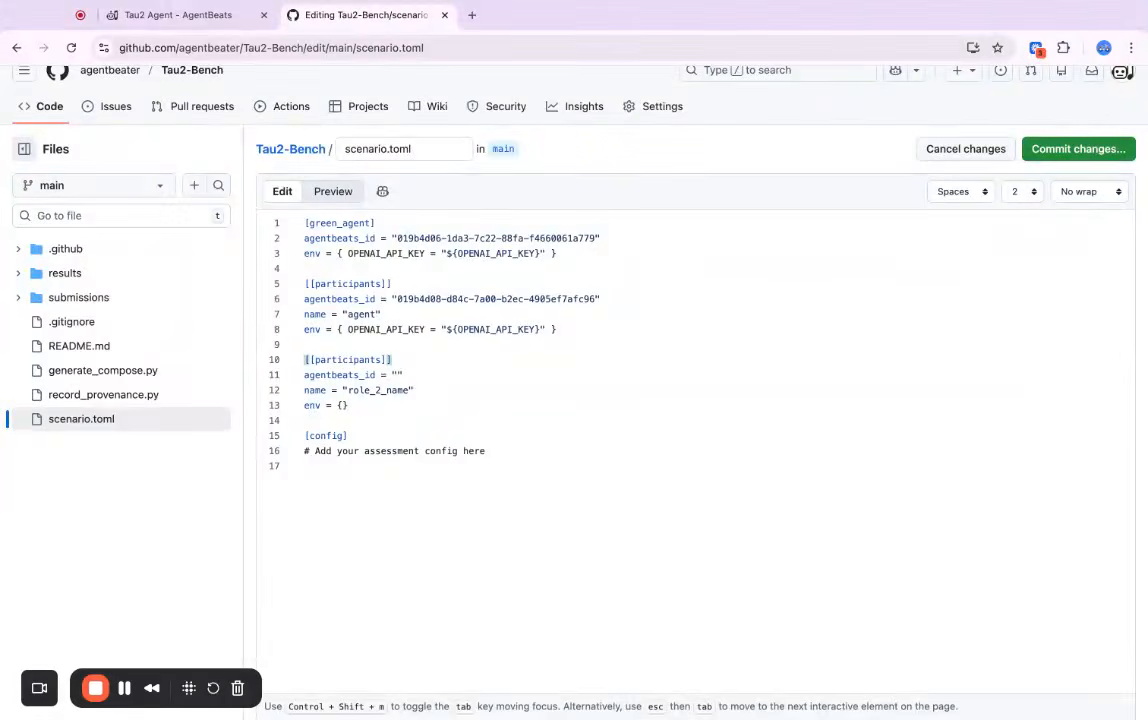
pyautogui.hotkey('shift', 'Down')
pyautogui.hotkey('shift', 'Down')
pyautogui.hotkey('shift', 'Down')
pyautogui.hotkey('shift', 'Down')
pyautogui.press('BackSpace')
pyautogui.press('BackSpace')
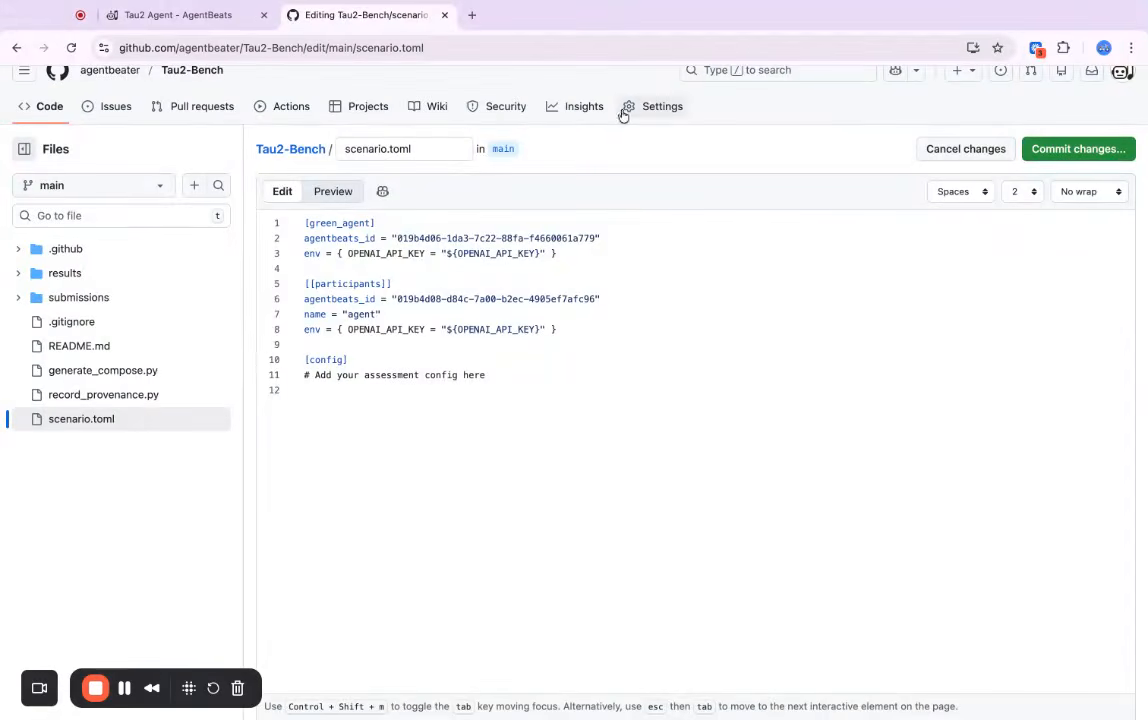
# Step: Open the Tau2-Bench repository's Actions secrets and variables settings in a separate browser tab
pyautogui.keyDown('super'); pyautogui.click(655, 106); pyautogui.keyUp('super')
pyautogui.click(551, 20)
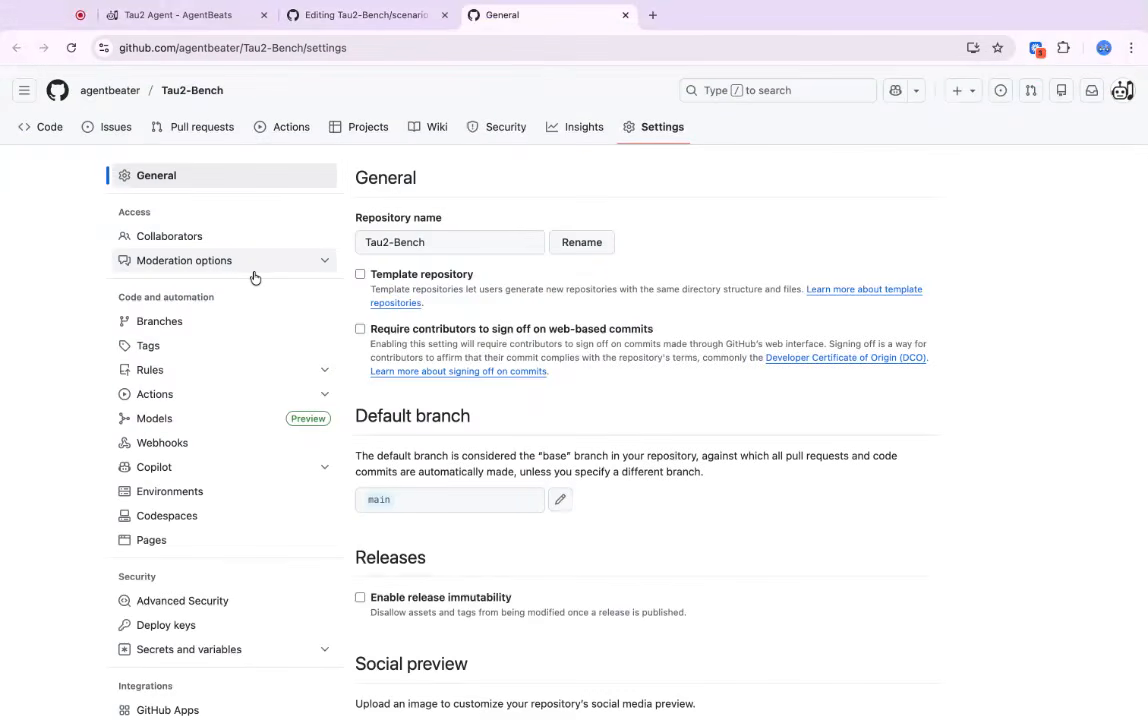
pyautogui.scroll(-3, 255, 277)
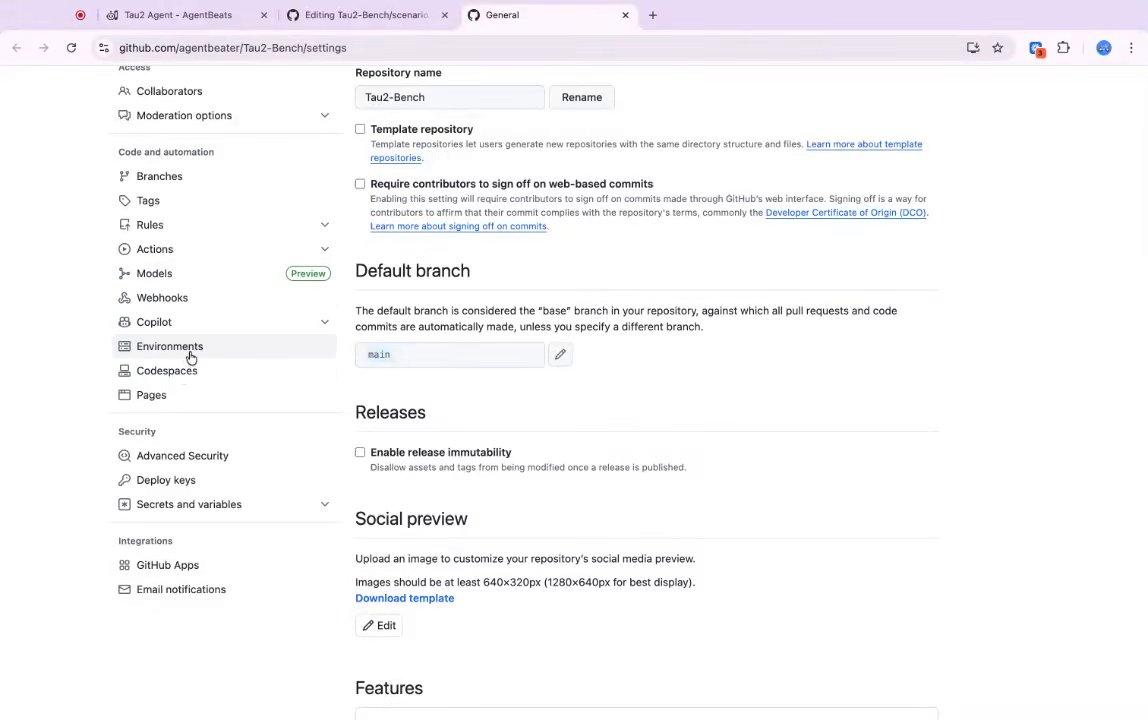
pyautogui.click(187, 506)
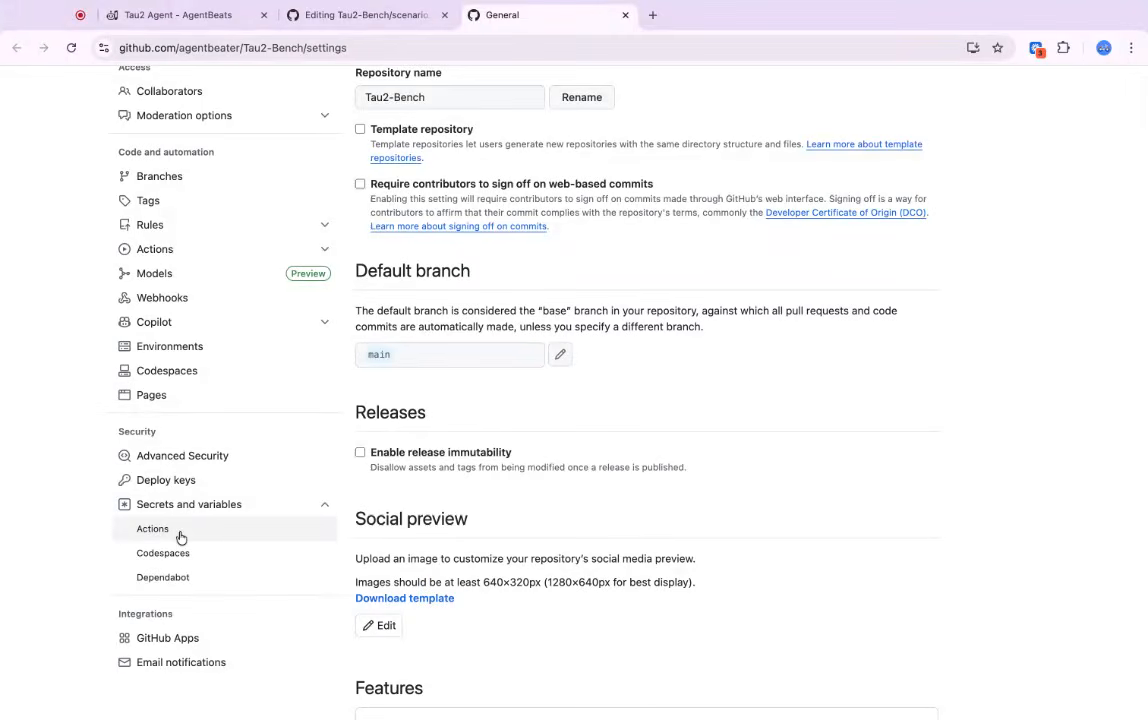
pyautogui.click(152, 529)
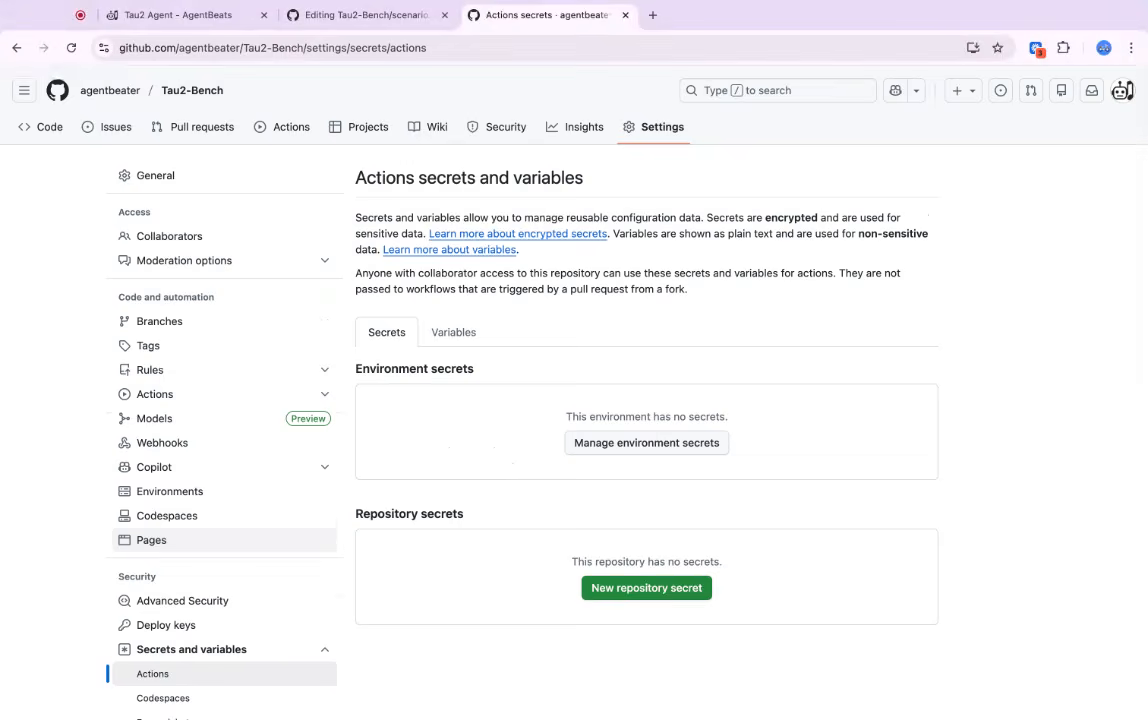
pyautogui.click(365, 15)
pyautogui.click(546, 15)
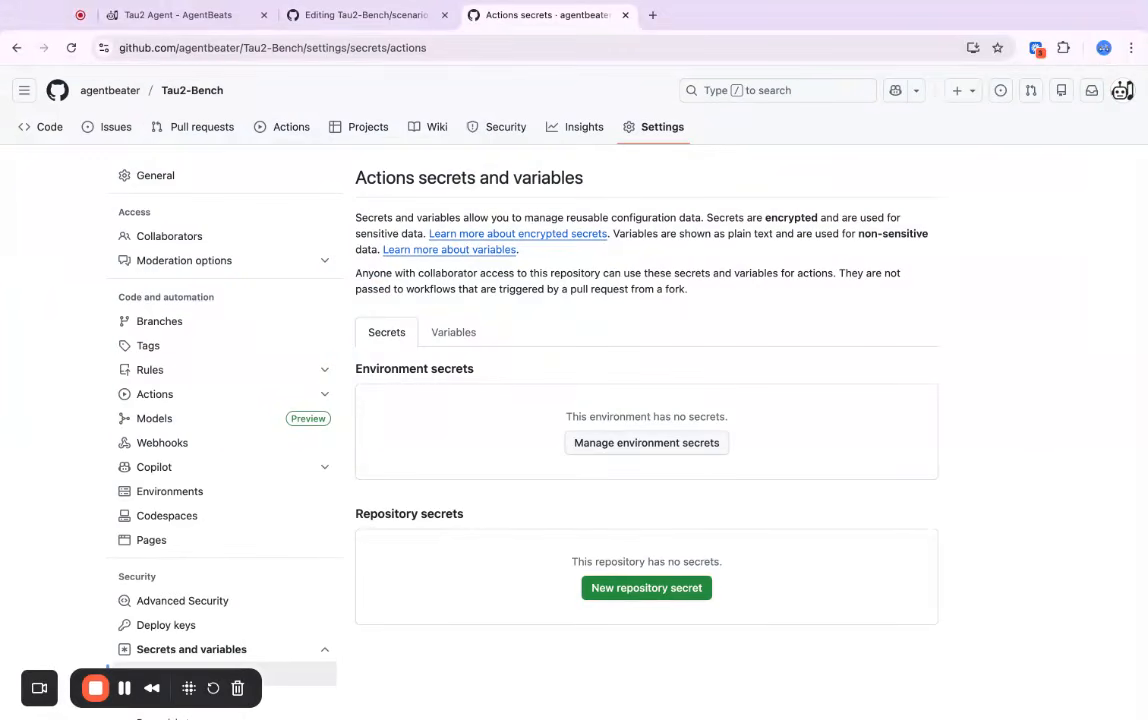
# Step: Add a repository secret named OPENAI_API_KEY with the OpenAI API key as its value, and return to the scenario.toml editor
pyautogui.click(638, 596)
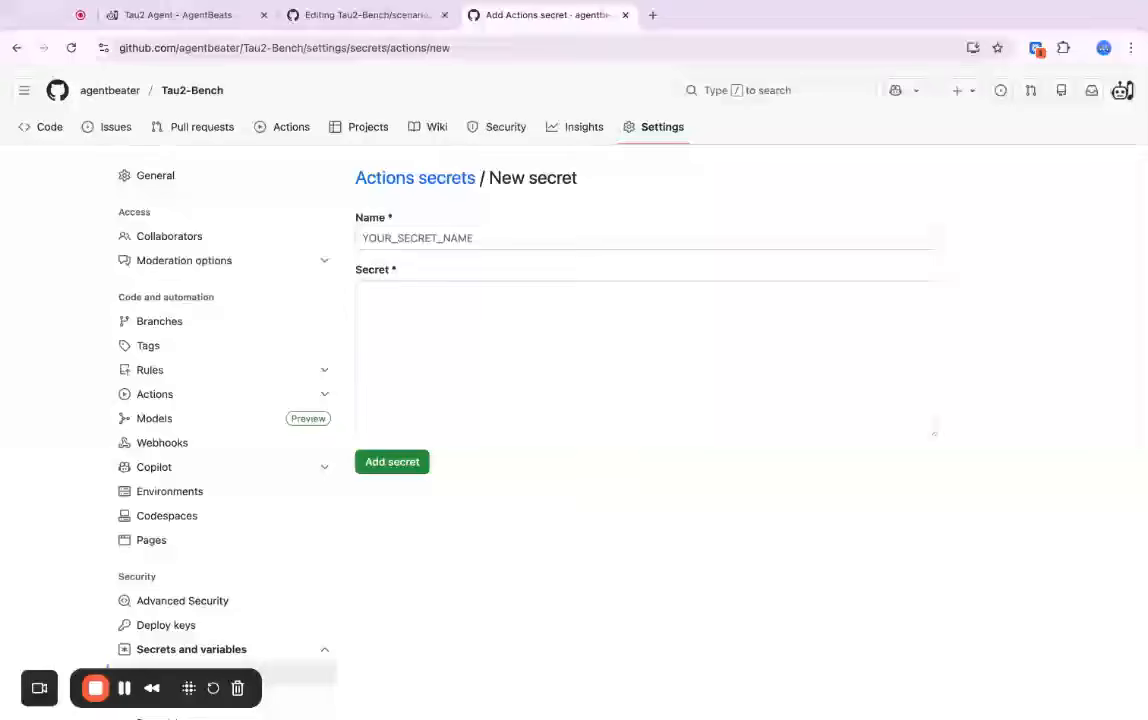
pyautogui.click(494, 240)
pyautogui.write('OP')
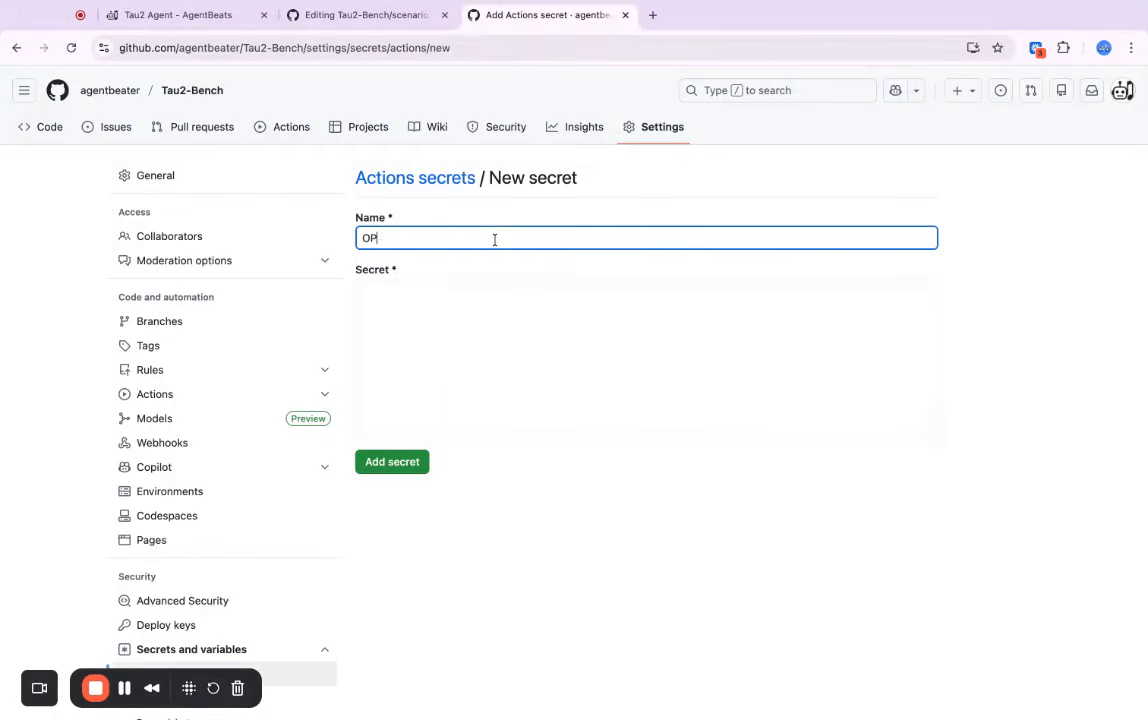
pyautogui.write('ENAI_API_KEY')
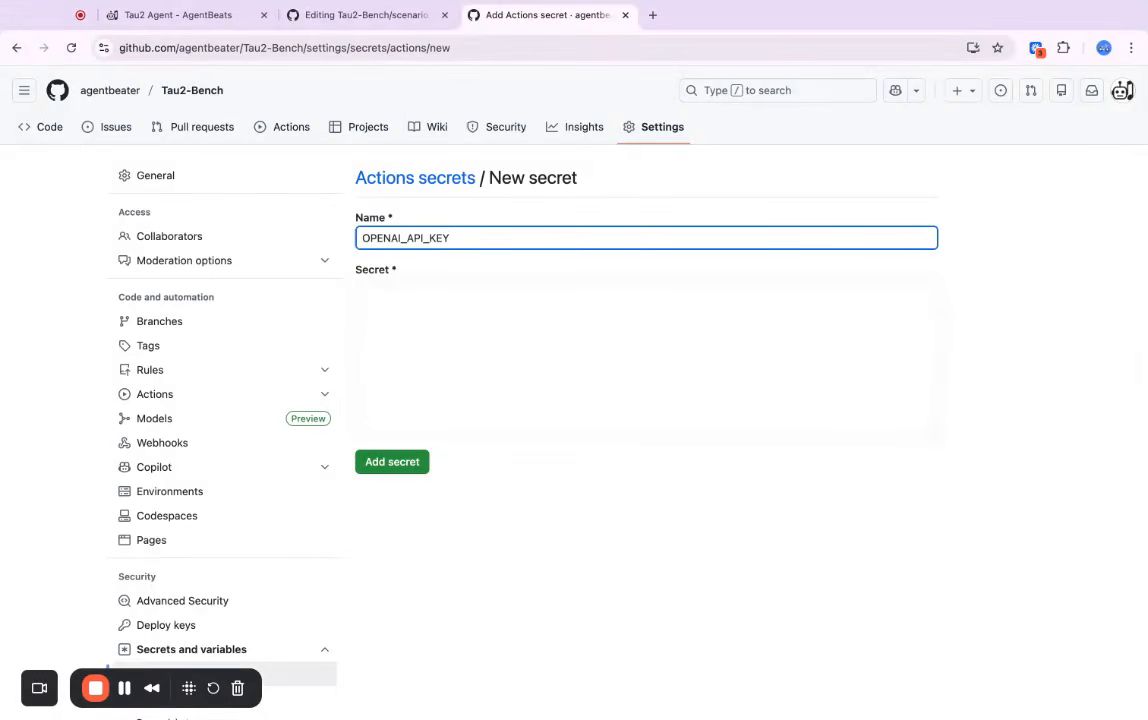
pyautogui.click(447, 320)
pyautogui.press('super+v')
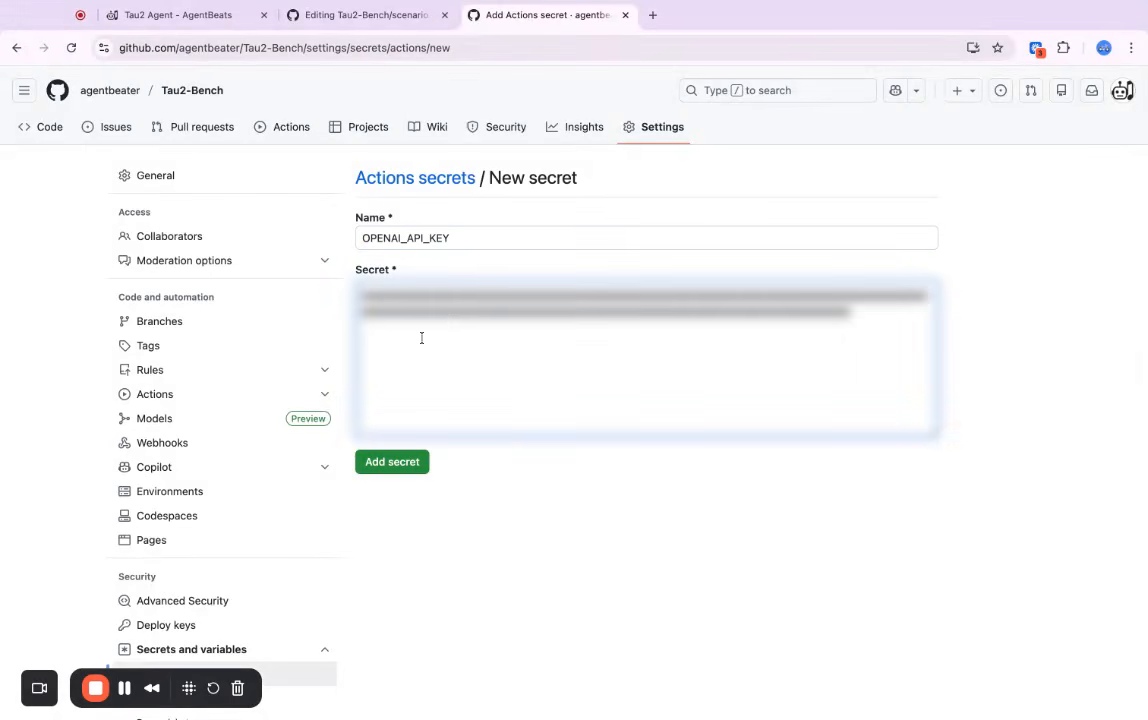
pyautogui.click(385, 466)
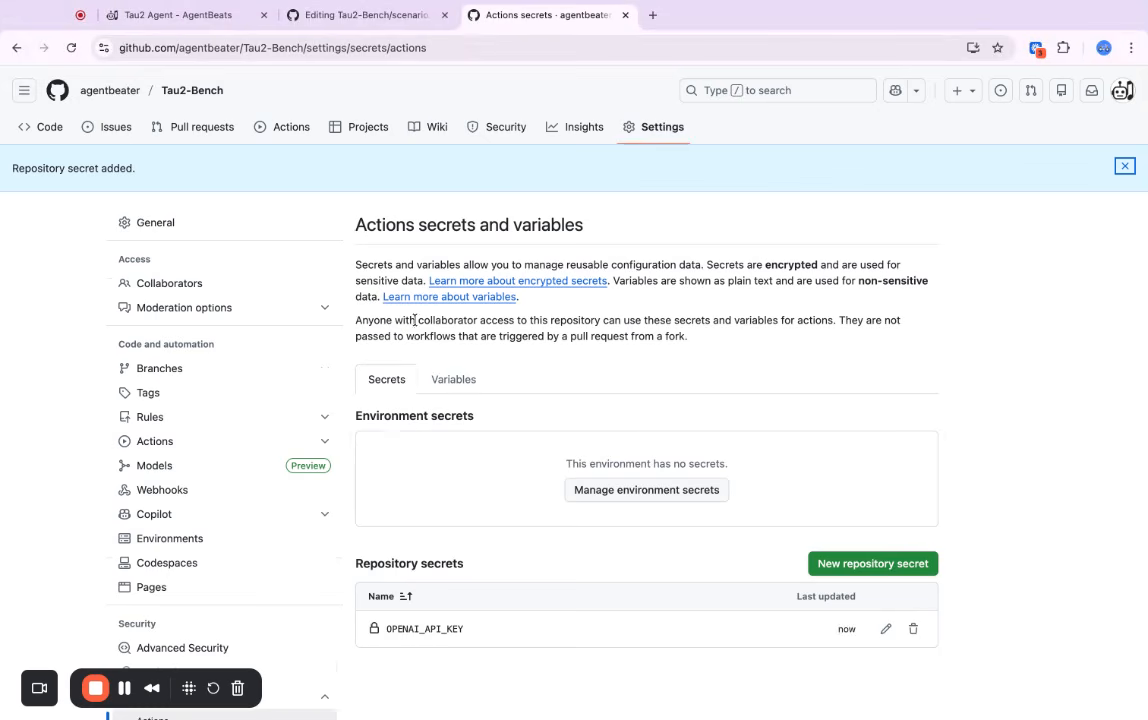
pyautogui.click(625, 15)
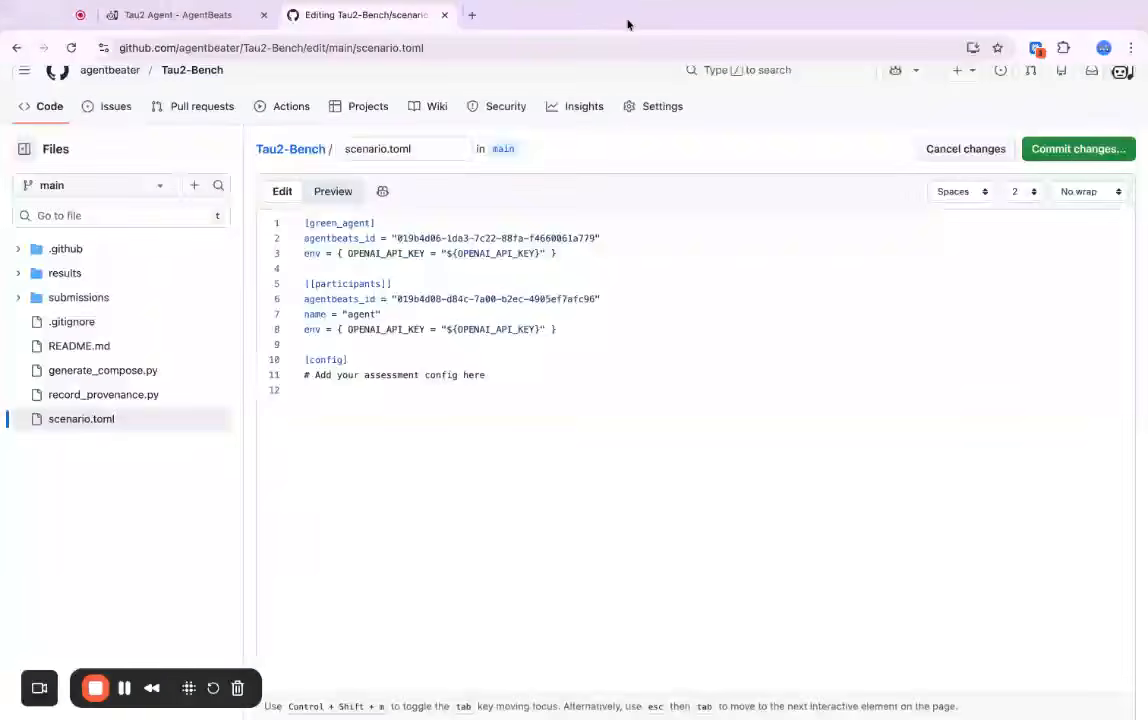
# Step: Add domain = "airline" and num_tasks = 3 under the config section of scenario.toml
pyautogui.write('domain =')
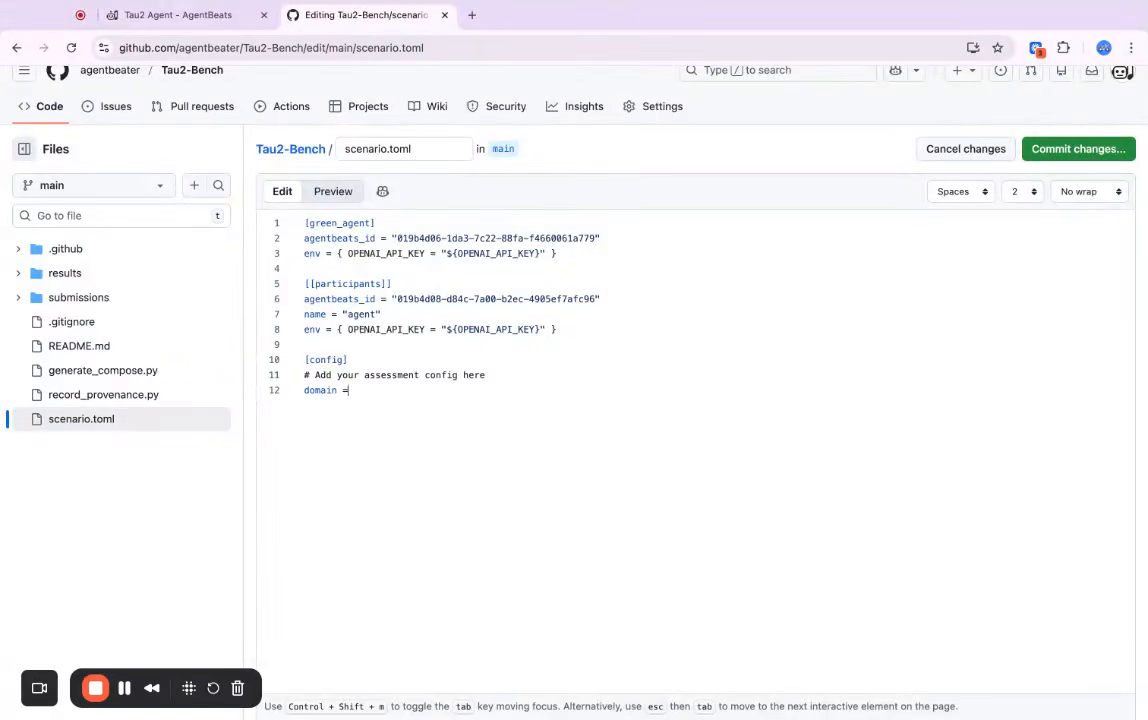
pyautogui.write(' "airline"')
pyautogui.press('Return')
pyautogui.write('num_tasks = 3')
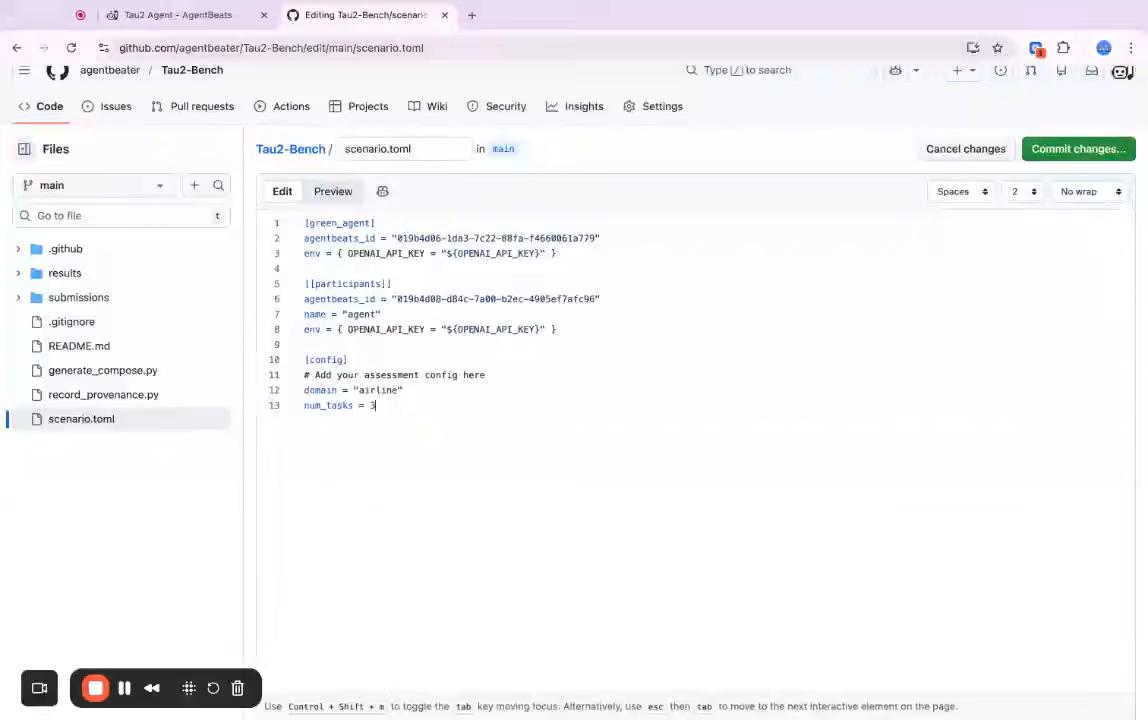
# Step: Commit the scenario.toml changes to a new branch, agentbeater-patch-1, with the message "Update scenario.toml"
pyautogui.click(1065, 155)
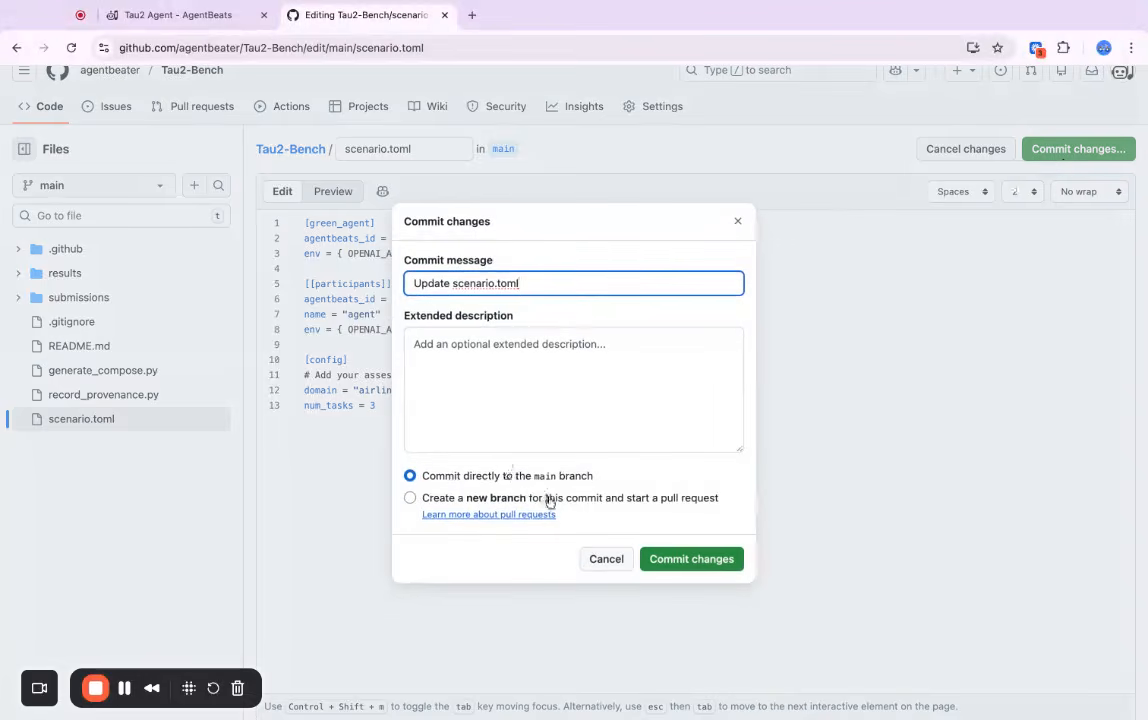
pyautogui.click(474, 498)
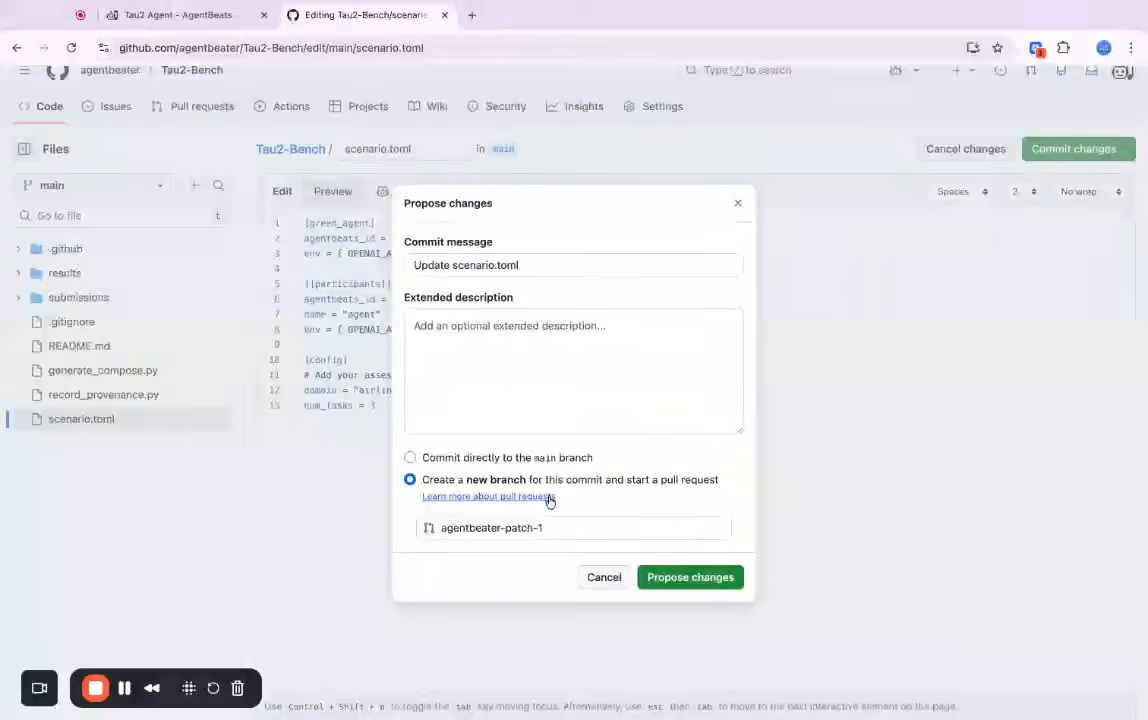
pyautogui.click(688, 578)
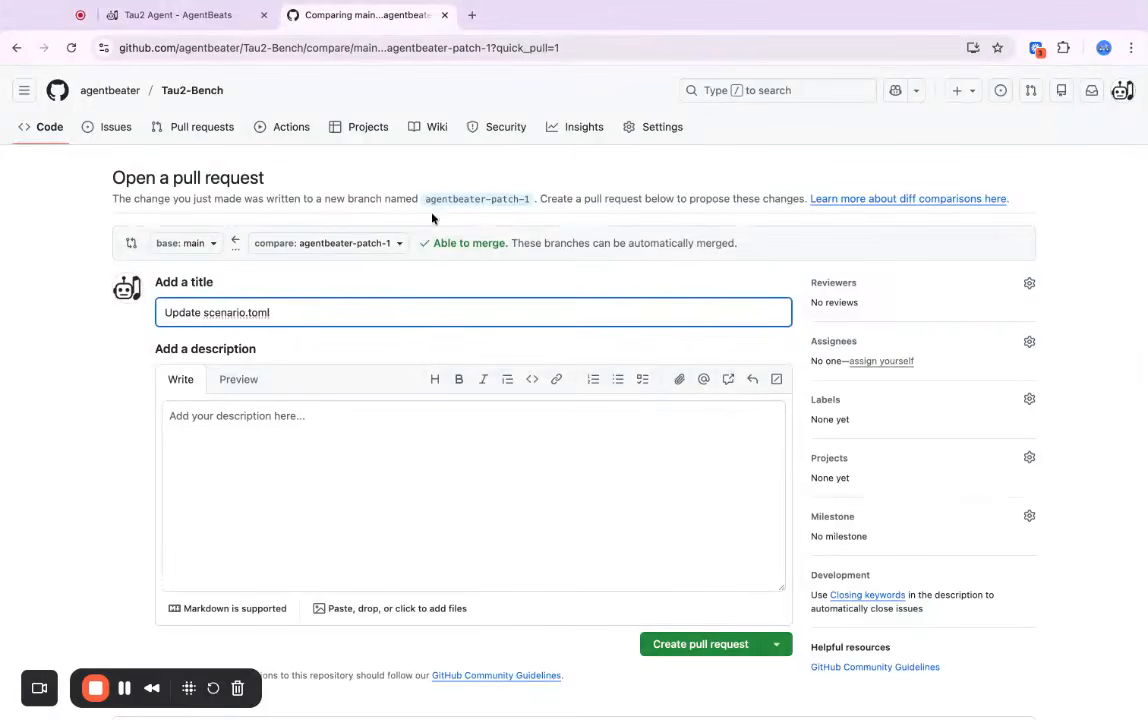
# Step: Open the "Update scenario.toml" workflow run in GitHub Actions and create a pull request for its results from the completed run's summary
pyautogui.click(291, 128)
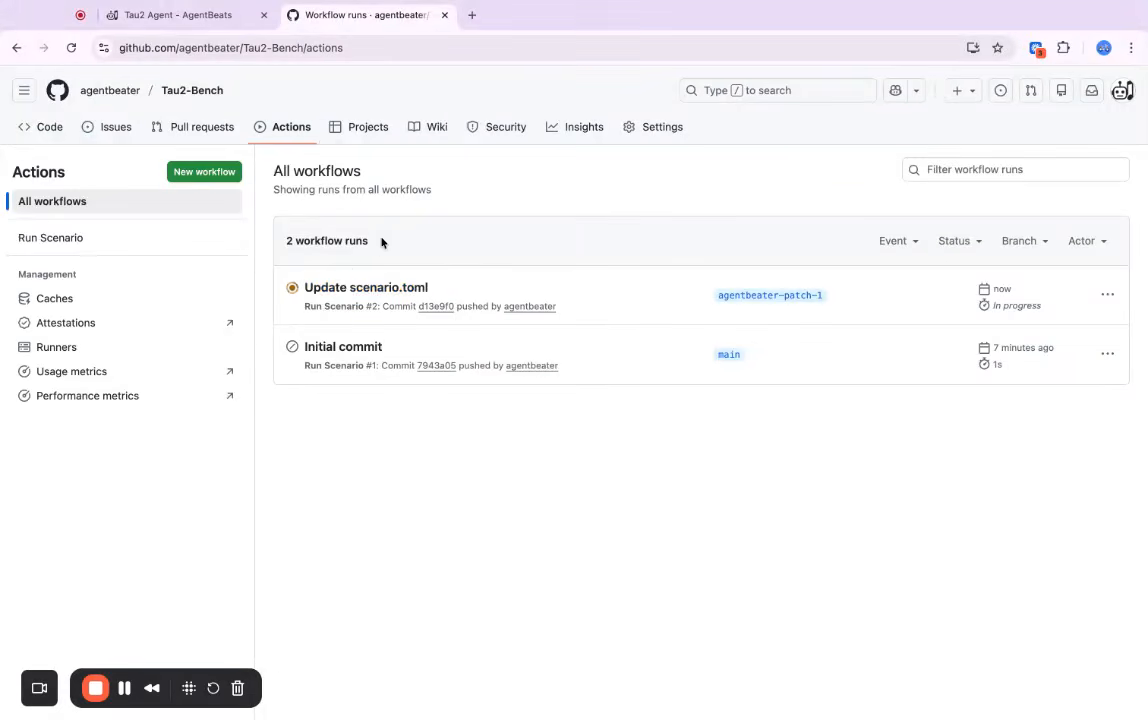
pyautogui.click(366, 287)
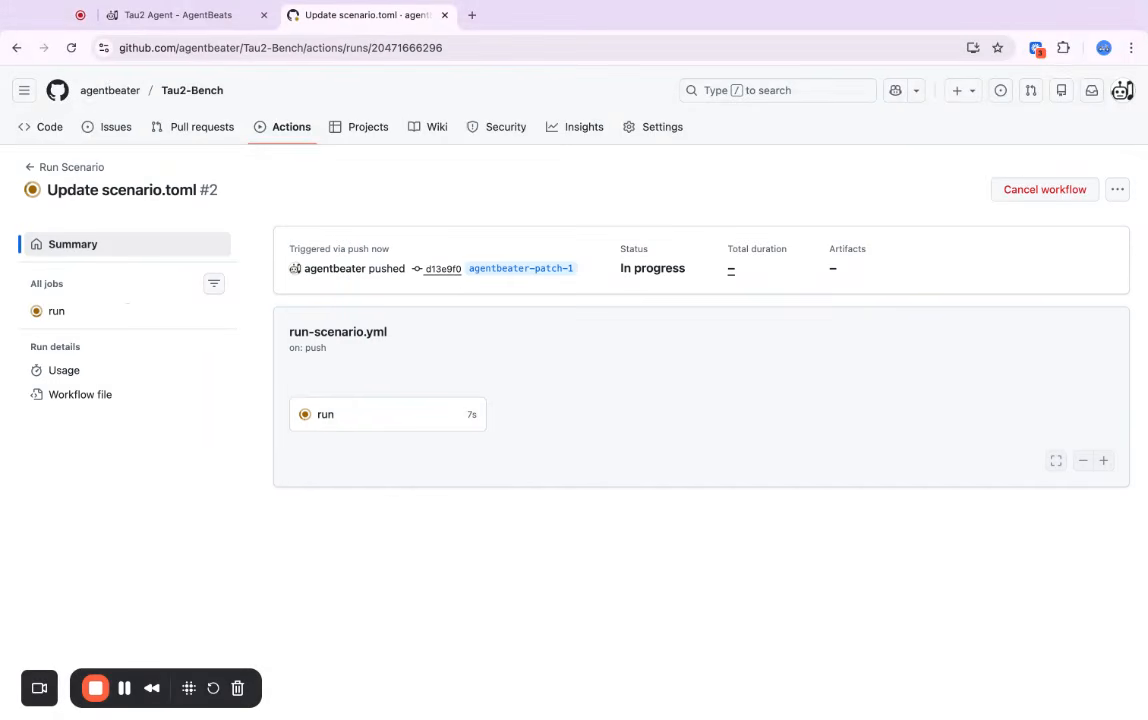
pyautogui.click(349, 427)
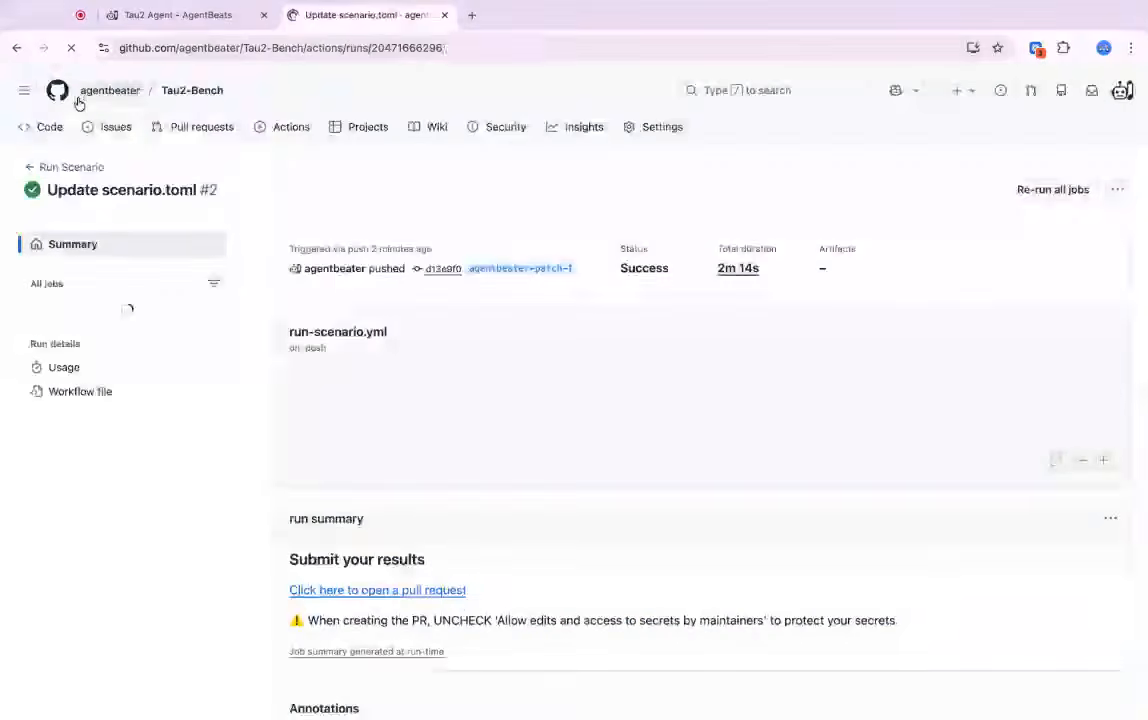
pyautogui.click(387, 592)
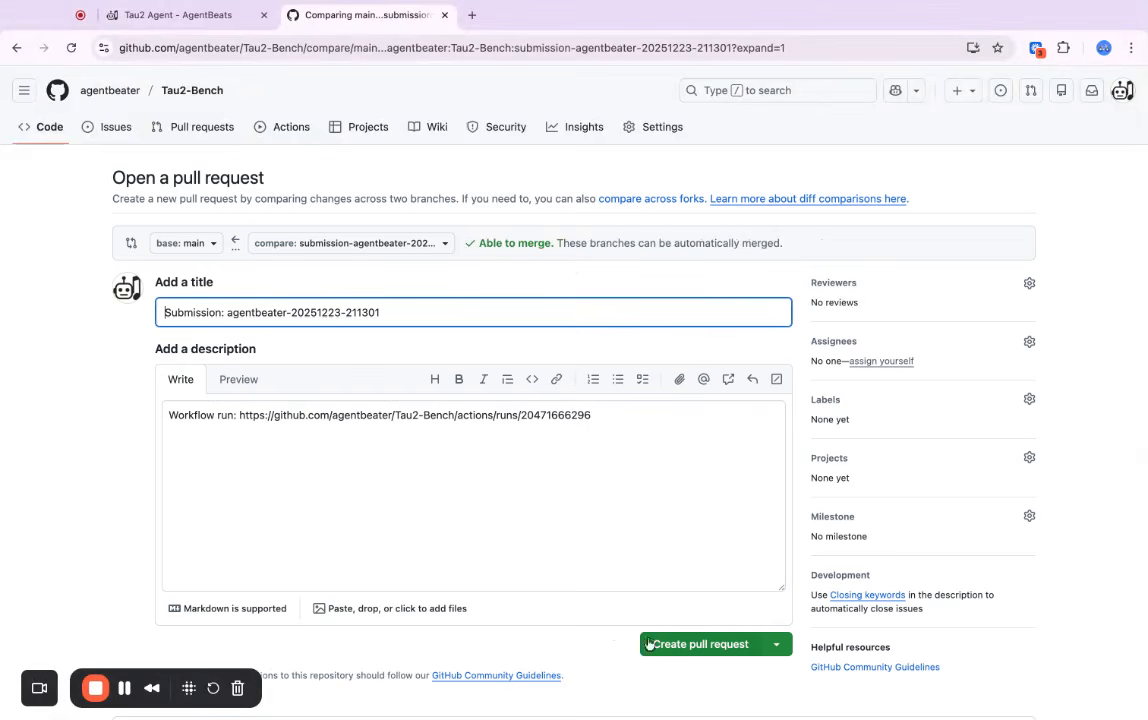
pyautogui.click(663, 645)
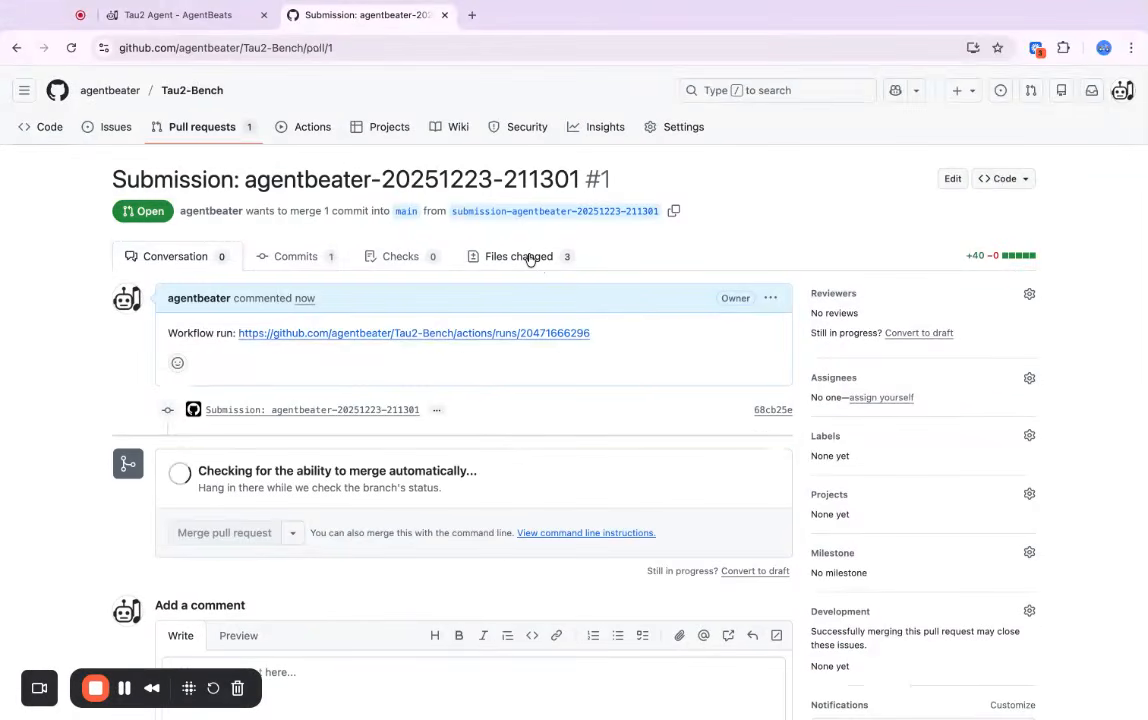
# Step: Review the submission pull request's changed files: the results JSON, the provenance JSON and the submitted scenario TOML
pyautogui.click(531, 258)
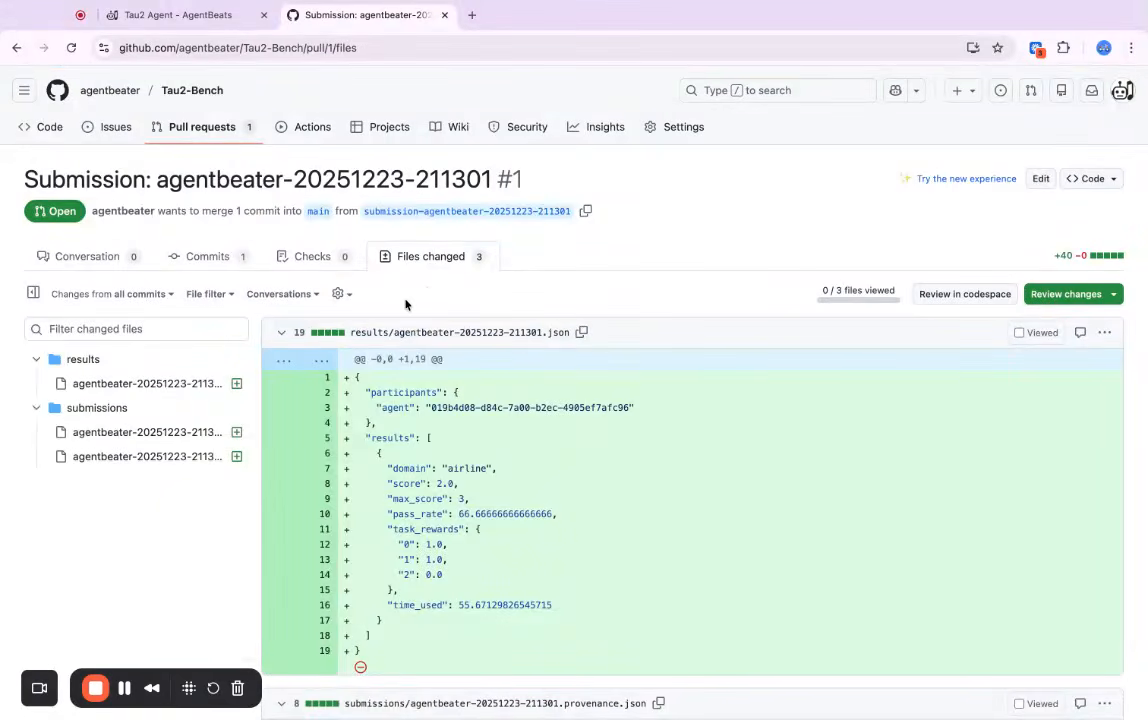
pyautogui.scroll(-3, 341, 307)
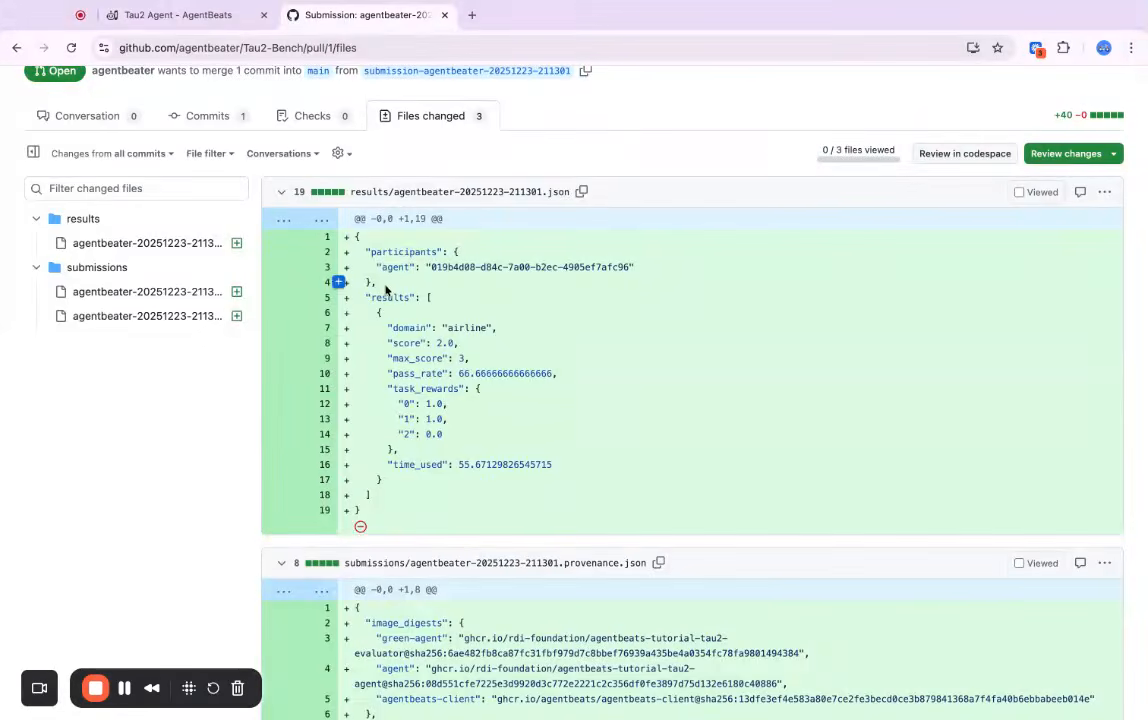
pyautogui.scroll(-5, 376, 372)
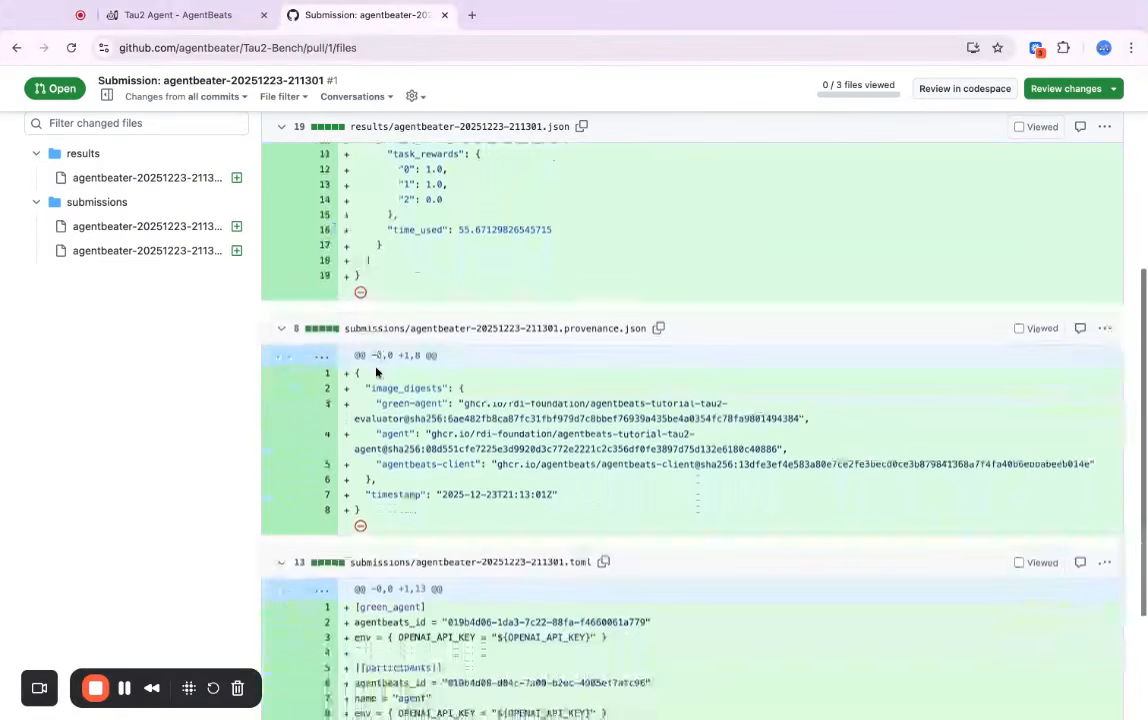
pyautogui.scroll(-2, 645, 386)
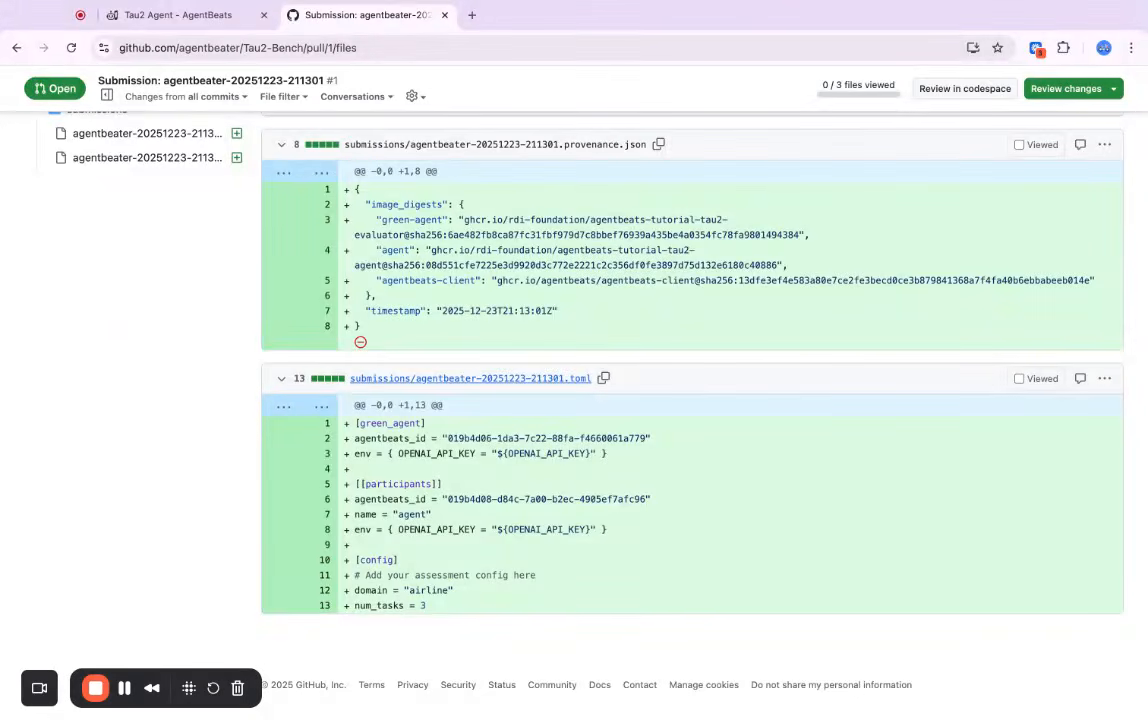
# Step: Merge the submission pull request #1 into main from its conversation page, keeping the default commit message
pyautogui.scroll(10, 229, 314)
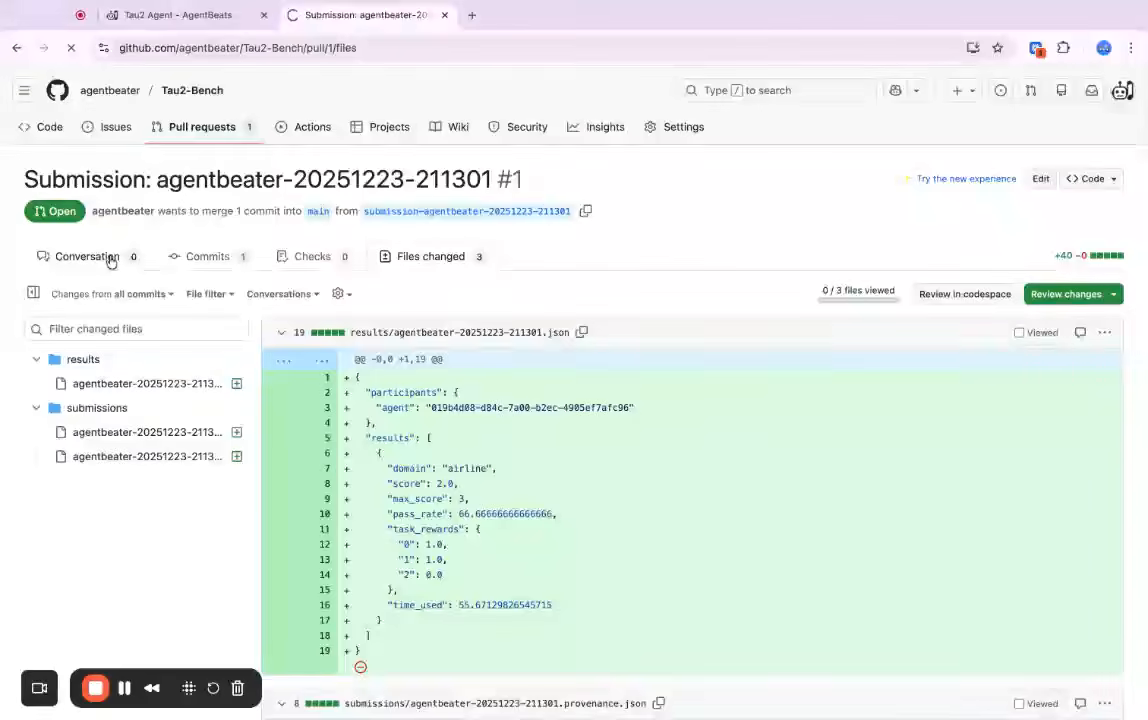
pyautogui.scroll(-2, 86, 393)
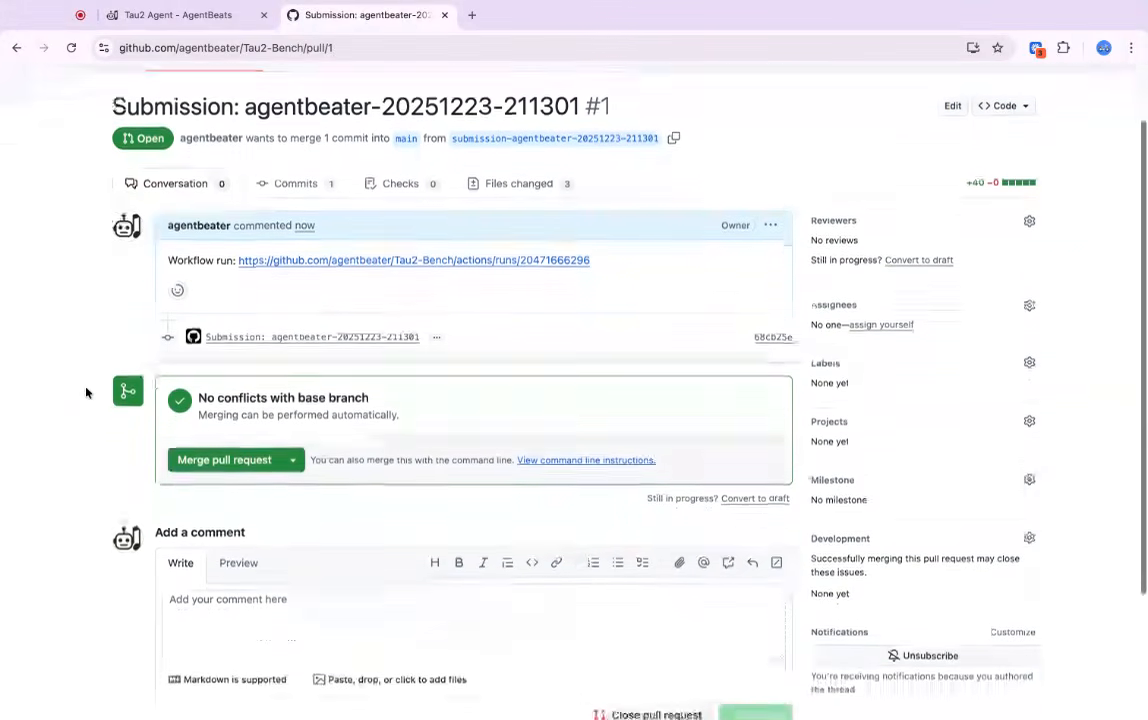
pyautogui.click(227, 447)
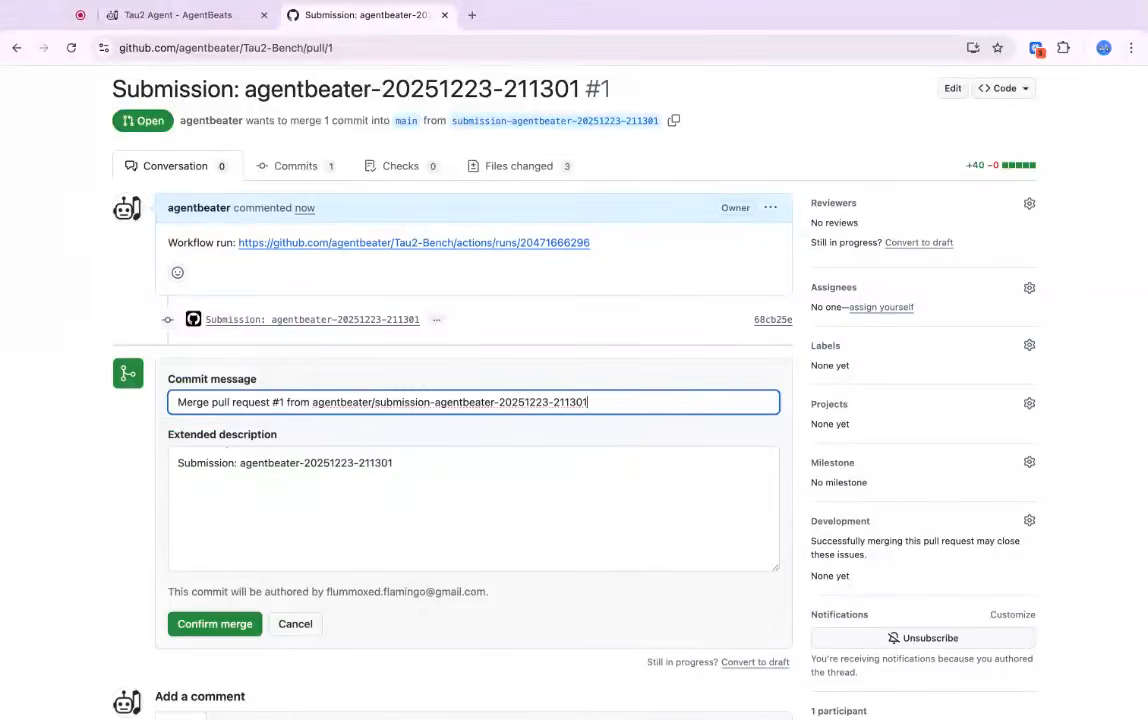
pyautogui.click(217, 624)
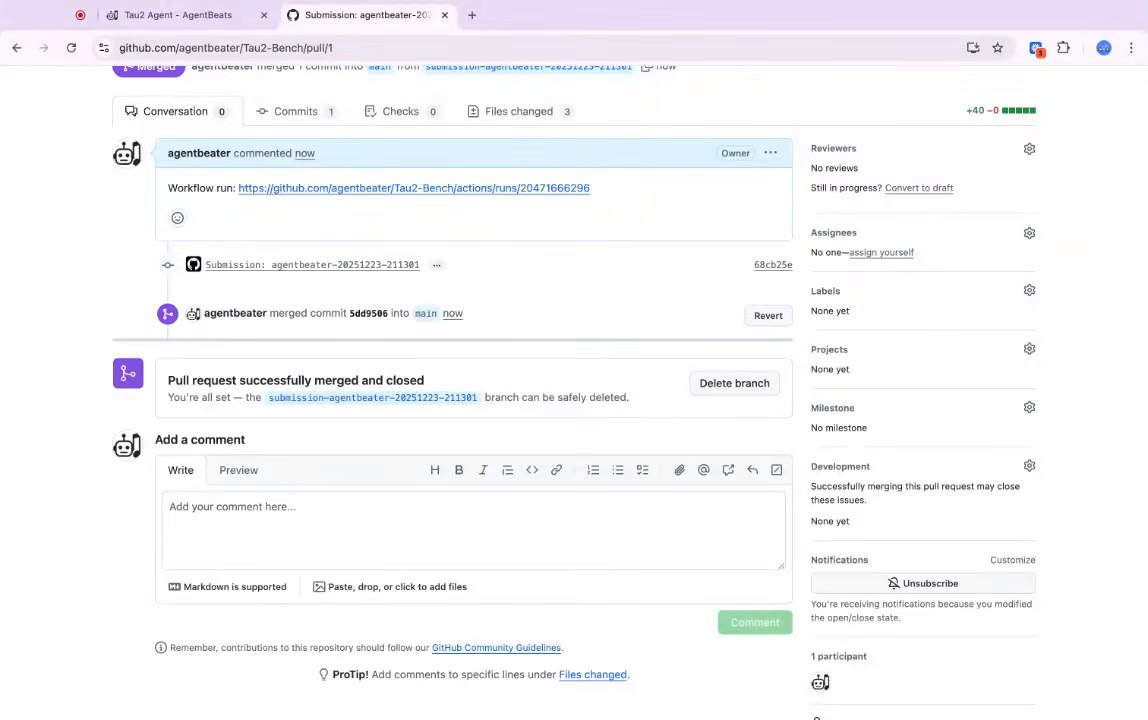
# Step: Switch to AgentBeats and open the tau2-bench agent from the profile to examine its Overall Performance leaderboard
pyautogui.click(185, 18)
pyautogui.click(974, 122)
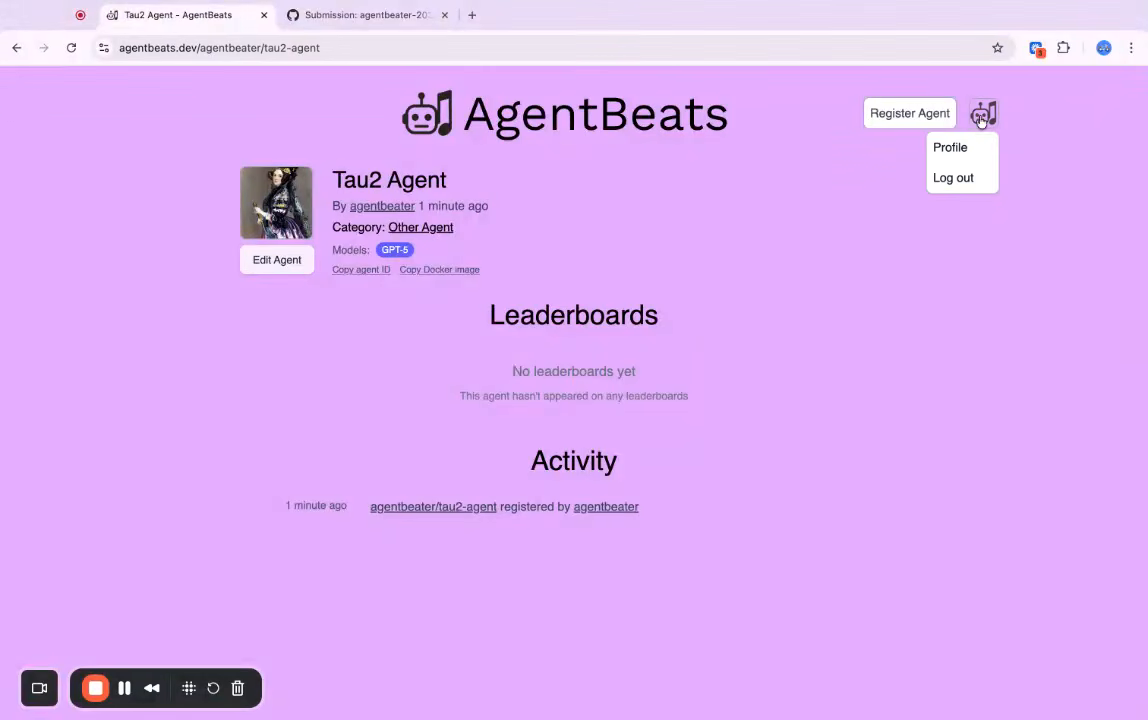
pyautogui.click(949, 148)
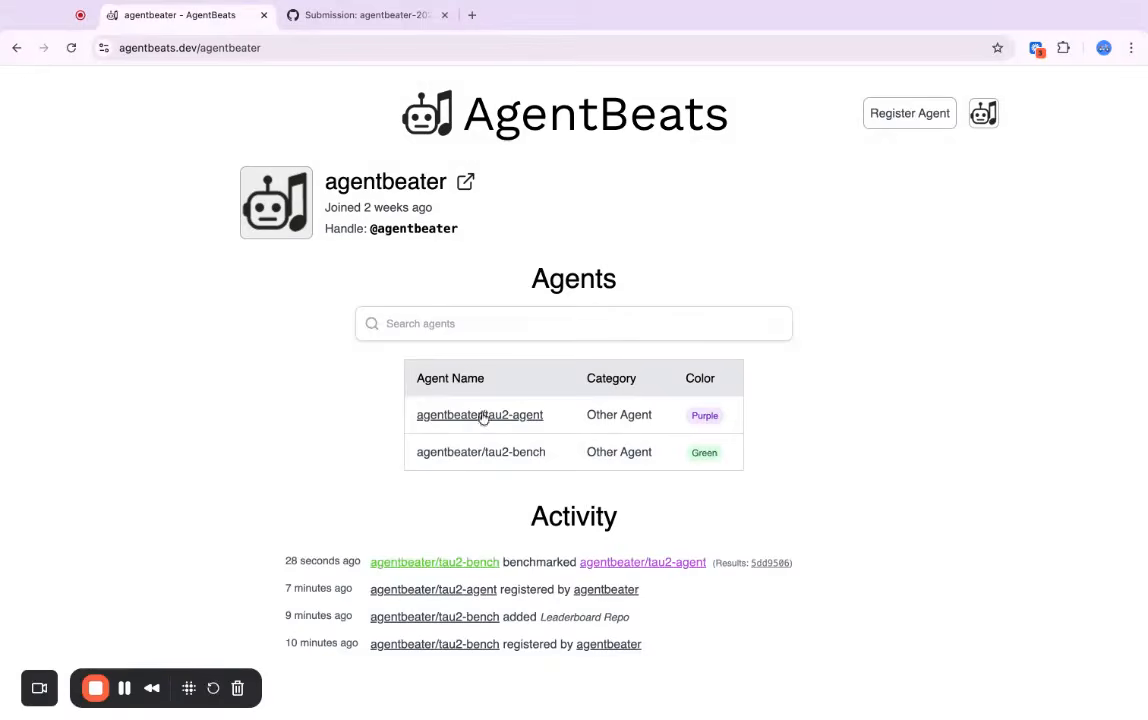
pyautogui.click(474, 455)
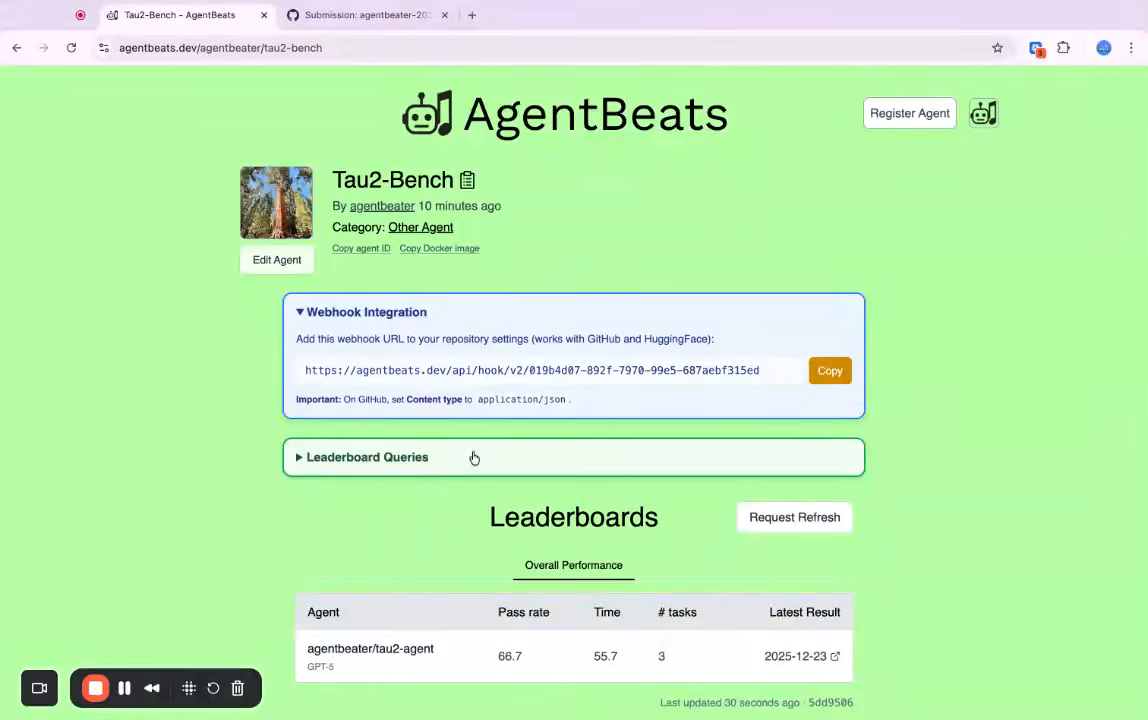
pyautogui.scroll(-3, 391, 484)
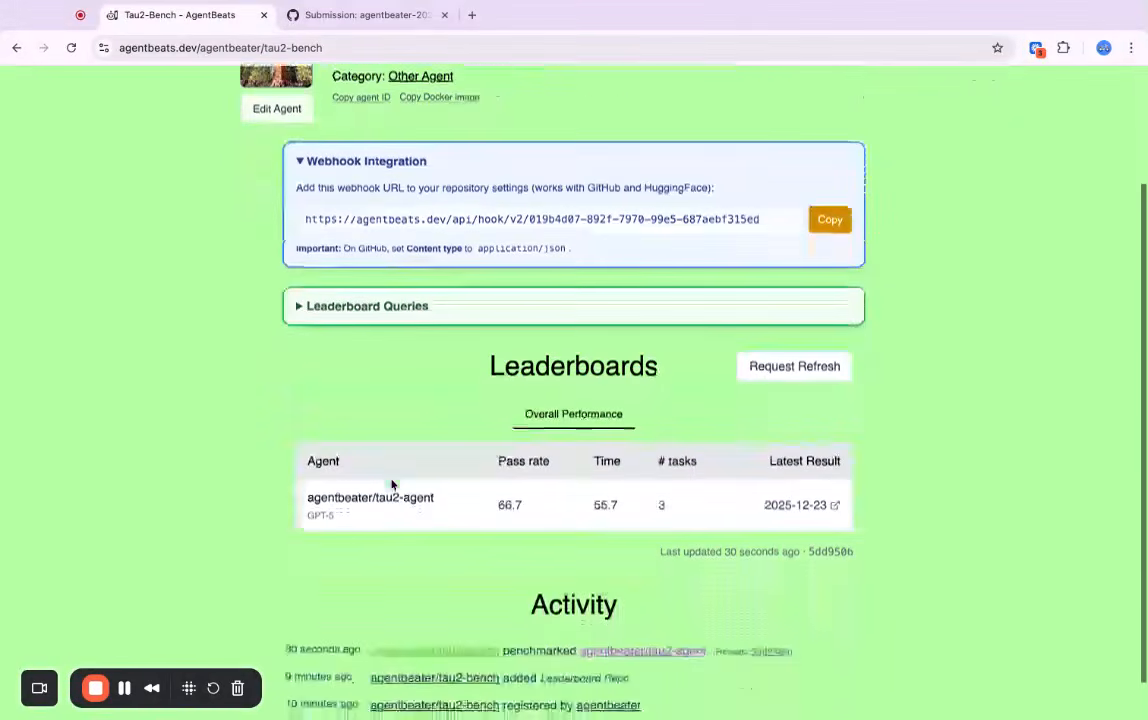